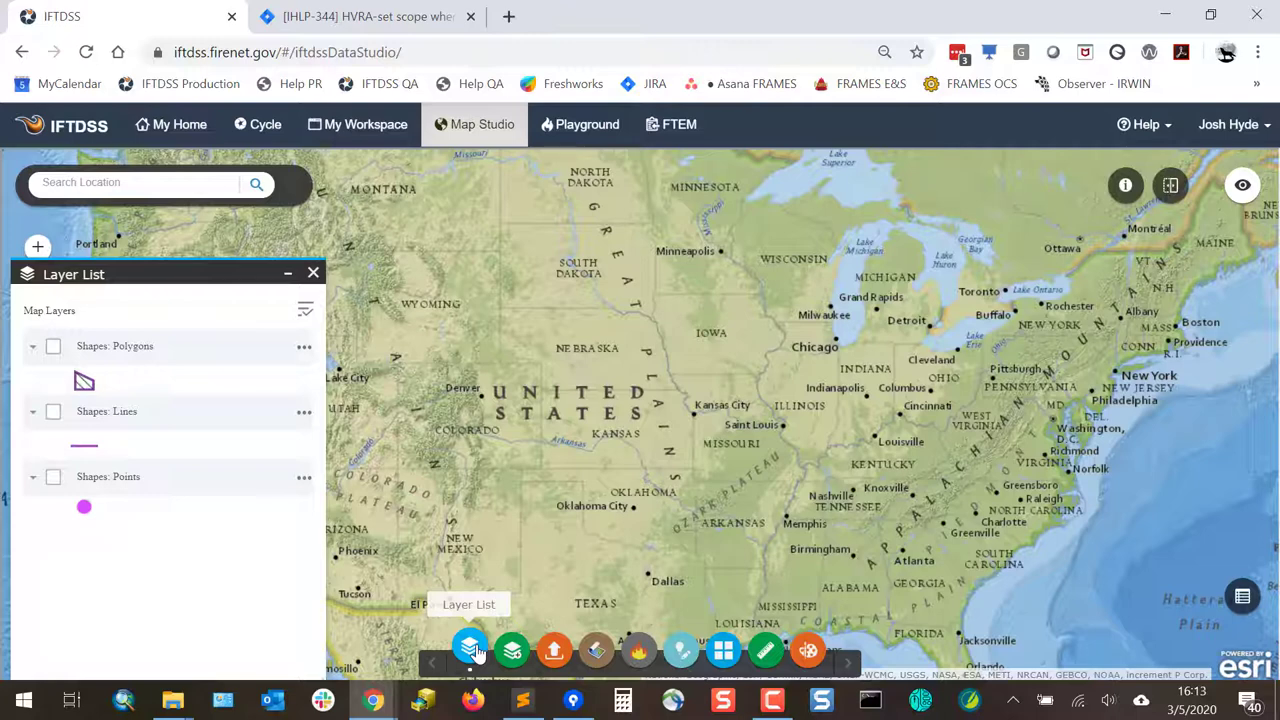
# Toggle the Shapes: Polygons and Shapes: Lines layers on and back off in the Layer List
pyautogui.click(53, 348)
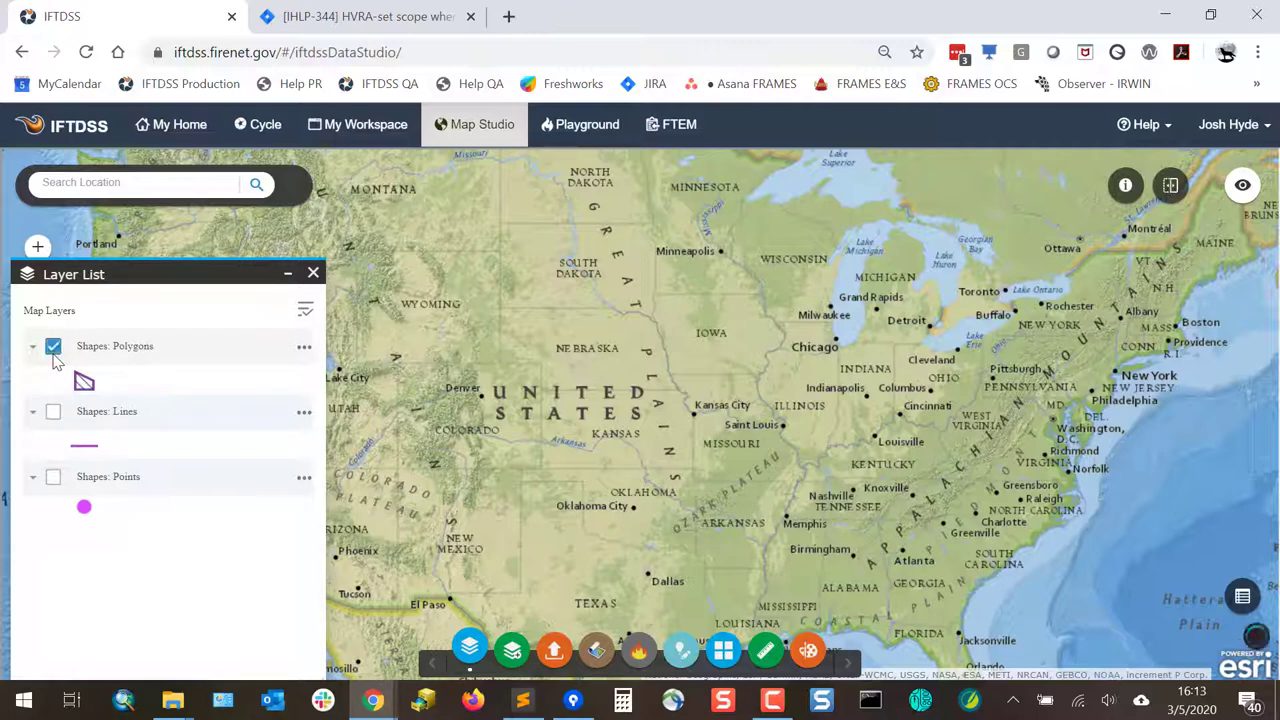
pyautogui.click(54, 413)
pyautogui.click(54, 413)
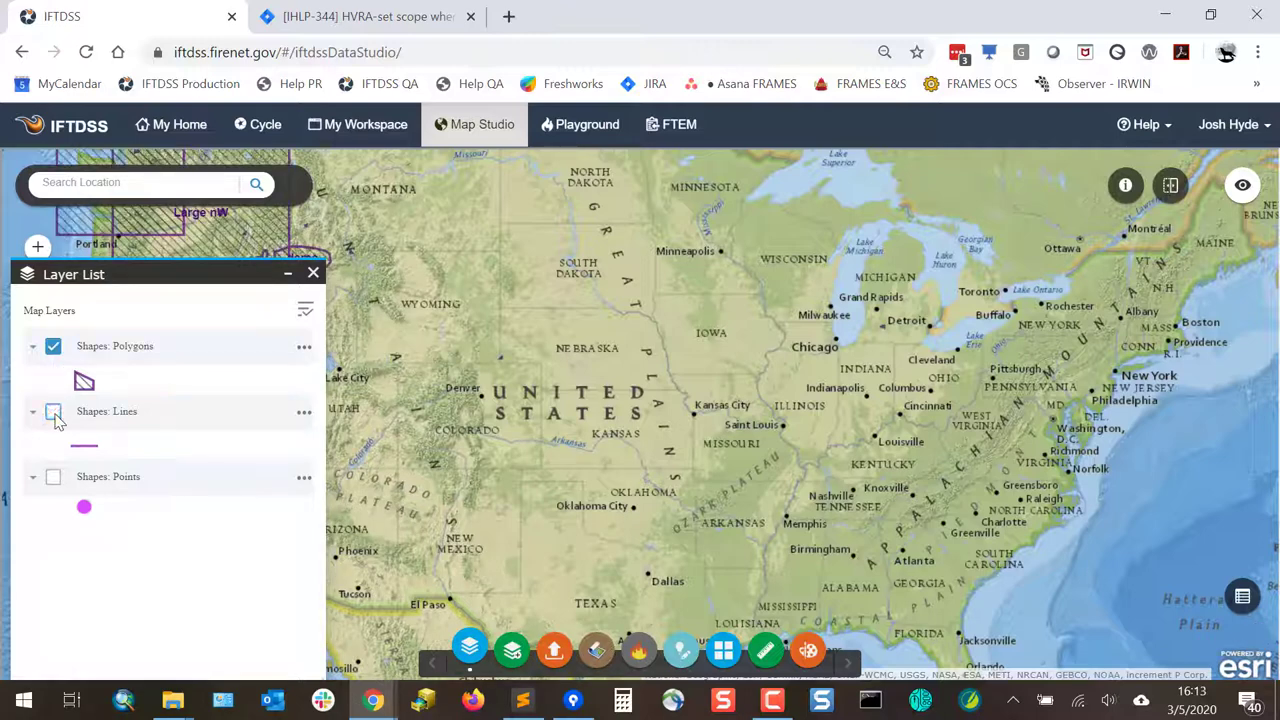
pyautogui.click(53, 347)
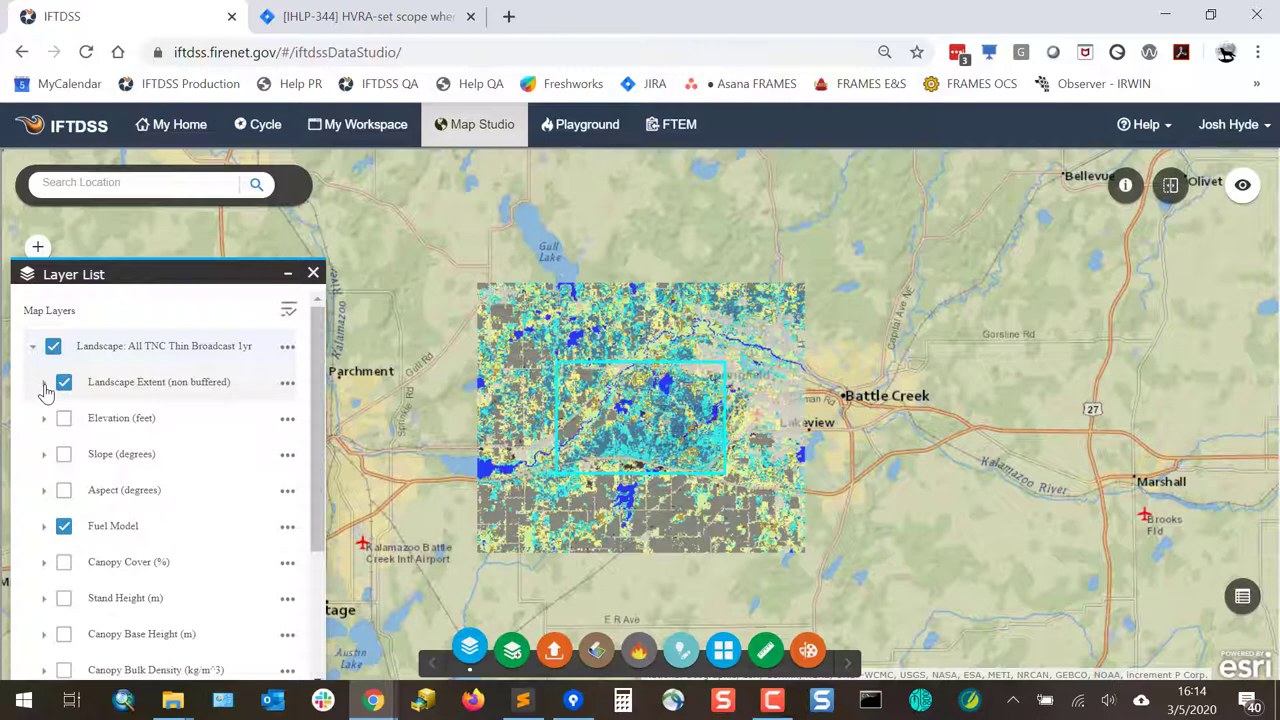
# Expand the Landscape Extent (non buffered) and Fuel Model legends to list FBFM1–FBFM5
pyautogui.click(44, 383)
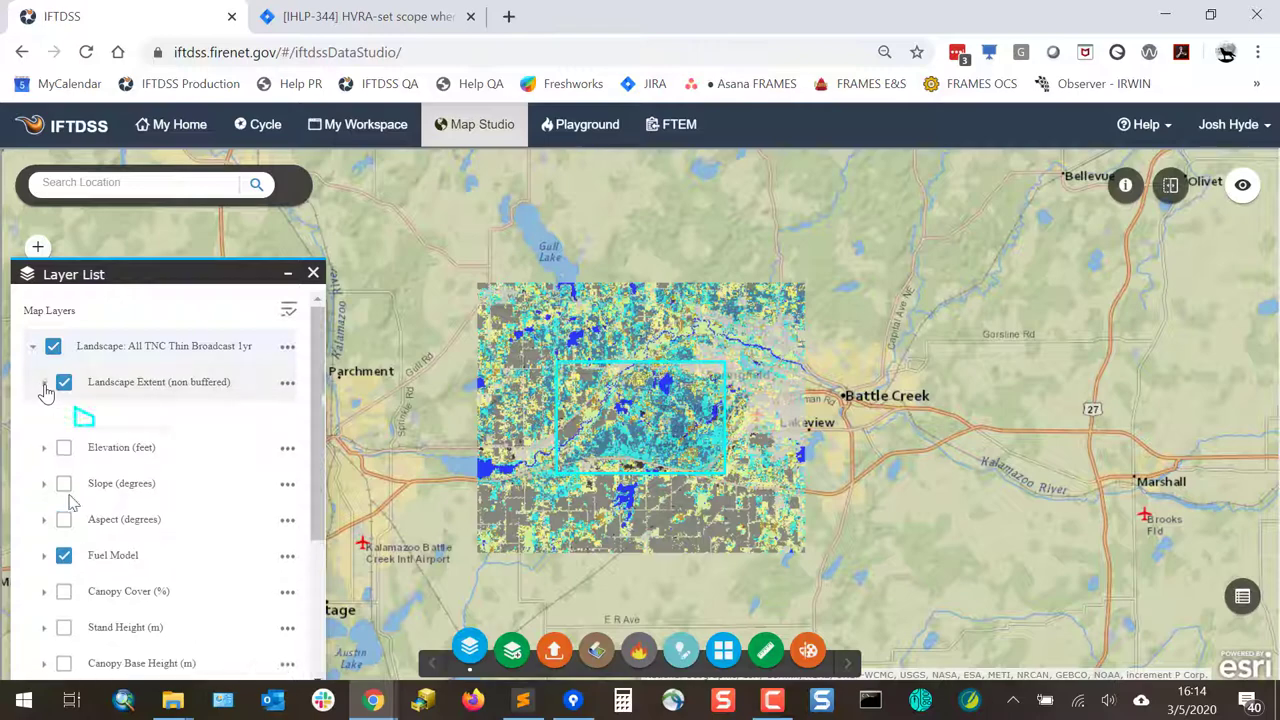
pyautogui.click(44, 555)
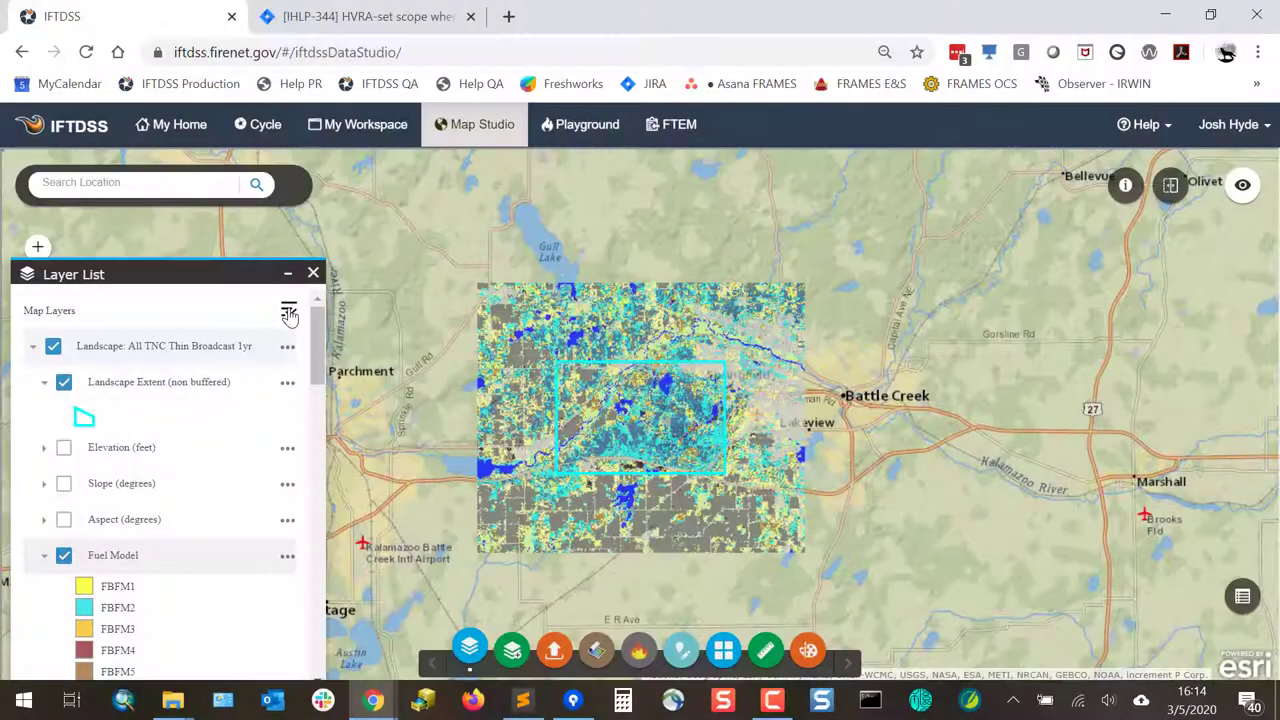
pyautogui.click(289, 313)
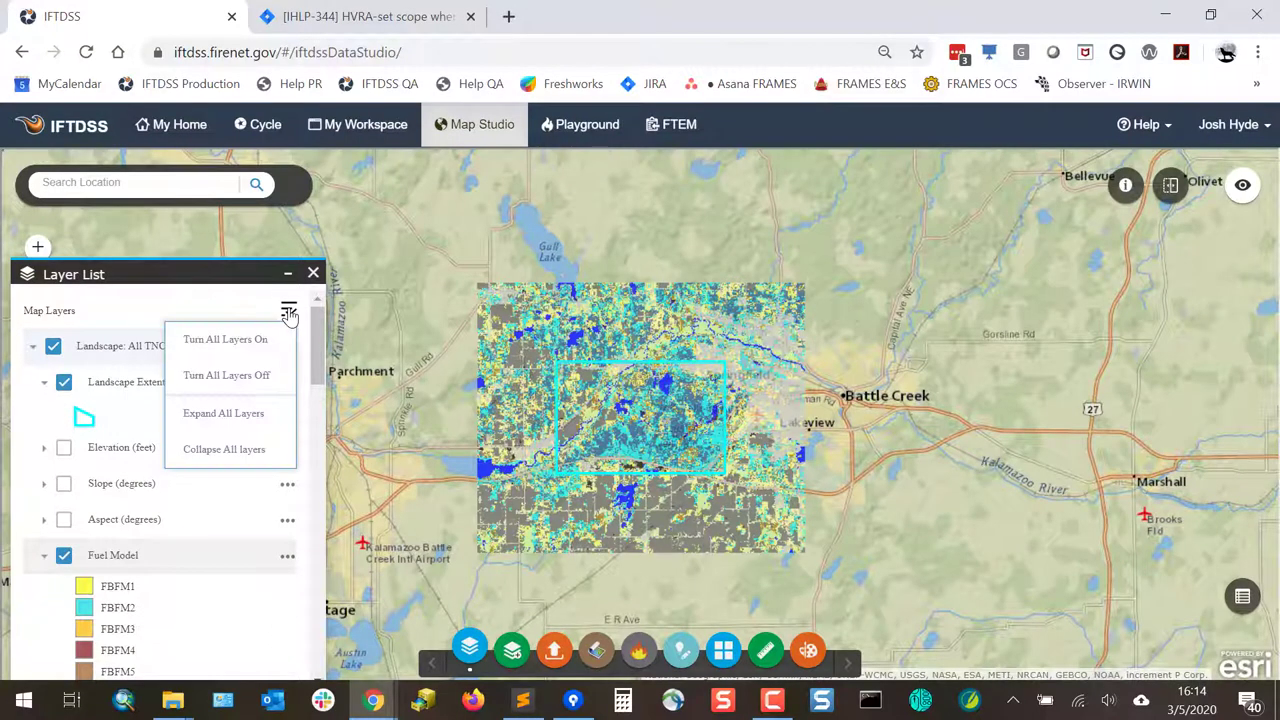
pyautogui.click(271, 345)
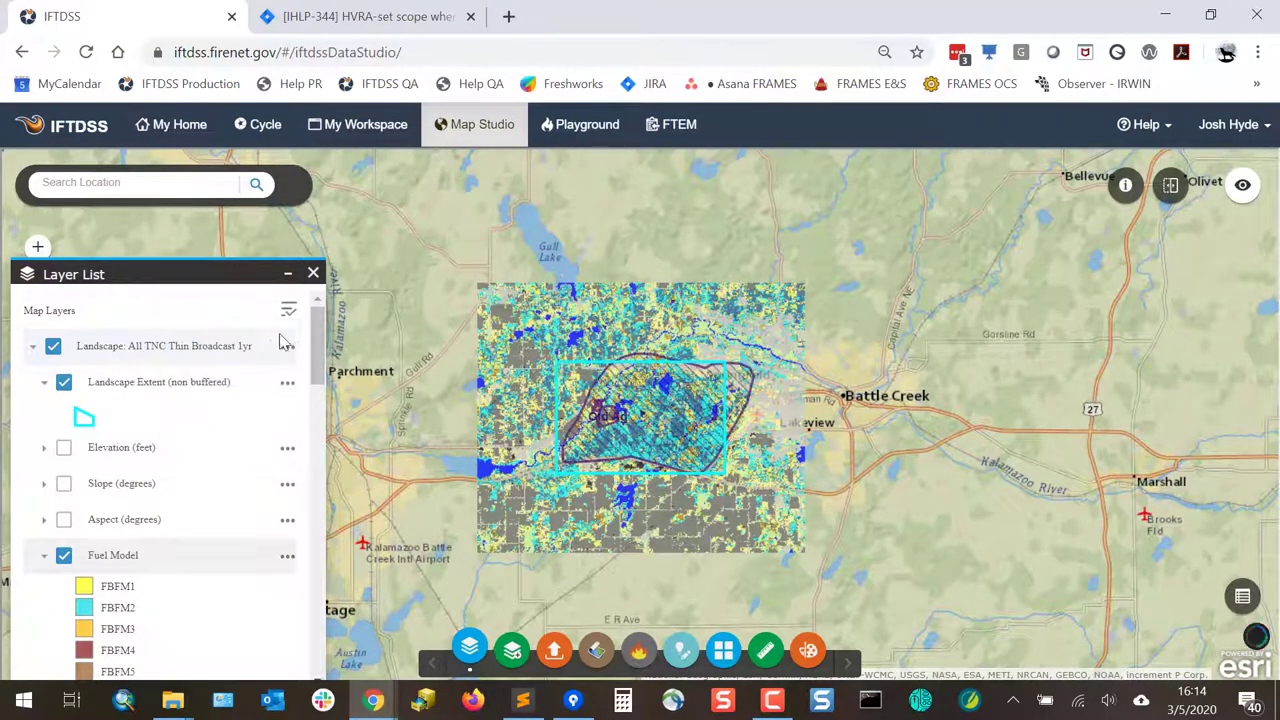
pyautogui.click(289, 313)
pyautogui.click(257, 375)
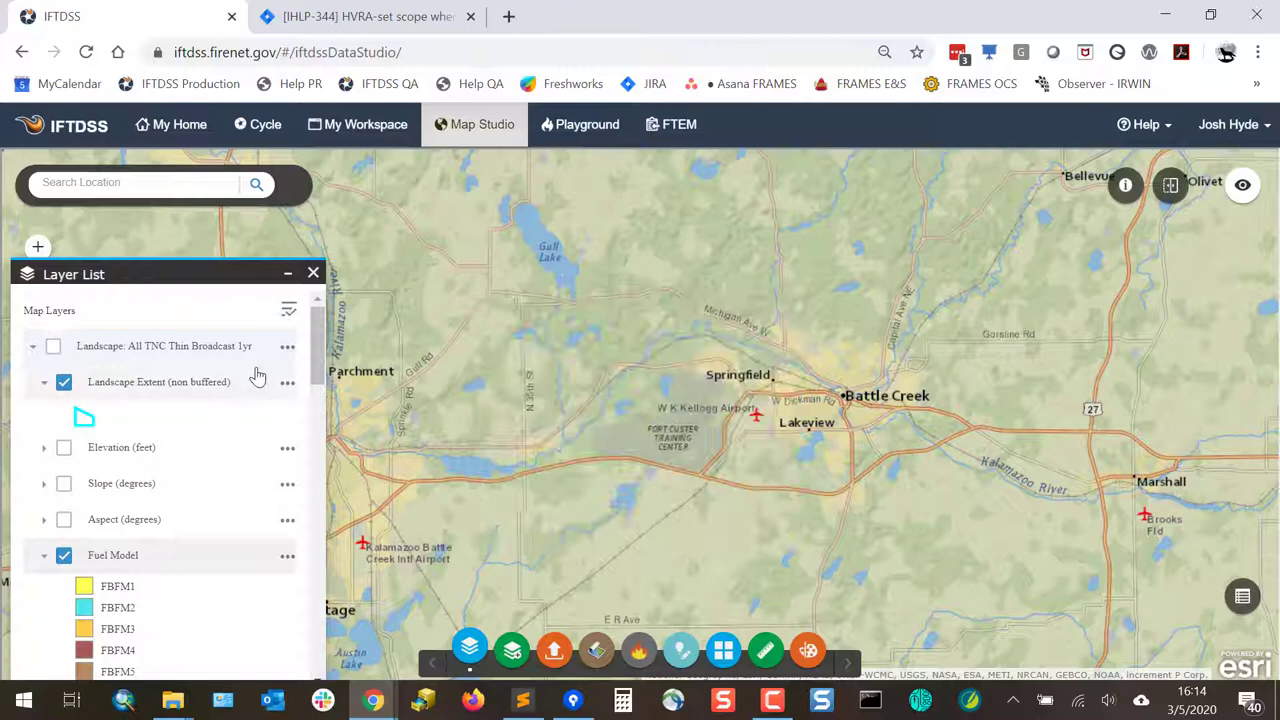
pyautogui.click(288, 310)
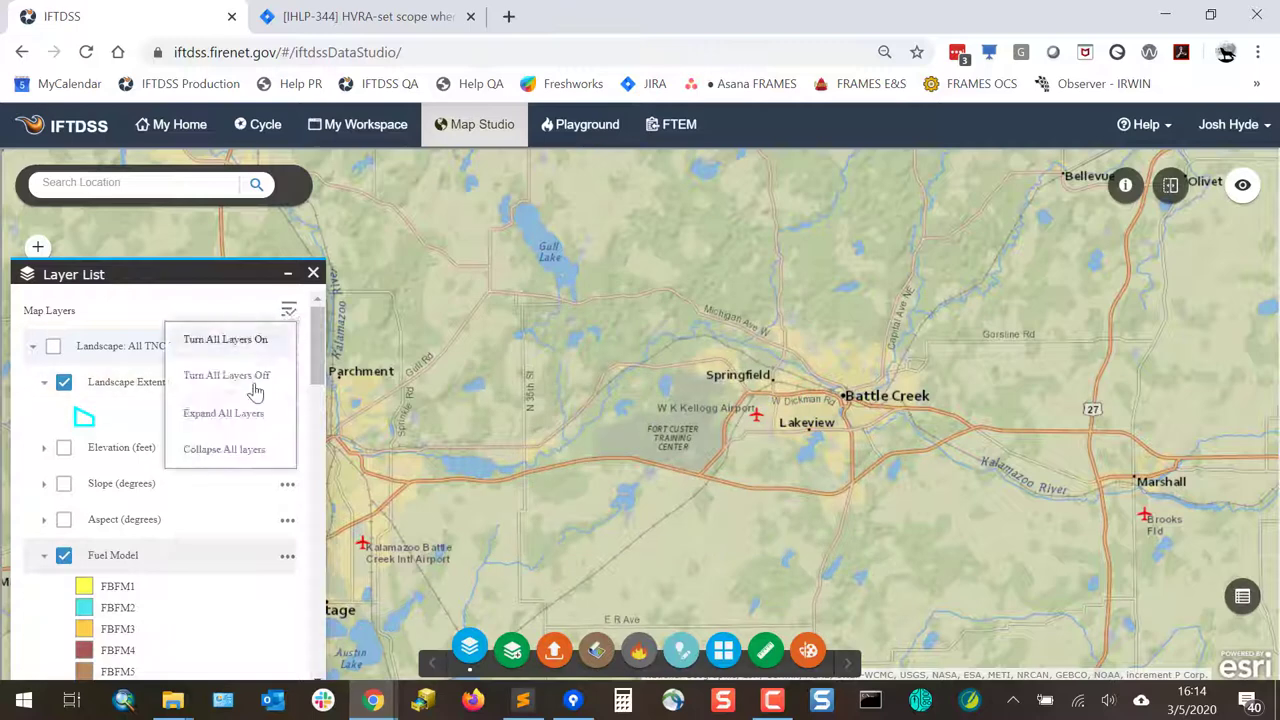
pyautogui.click(244, 420)
pyautogui.click(288, 310)
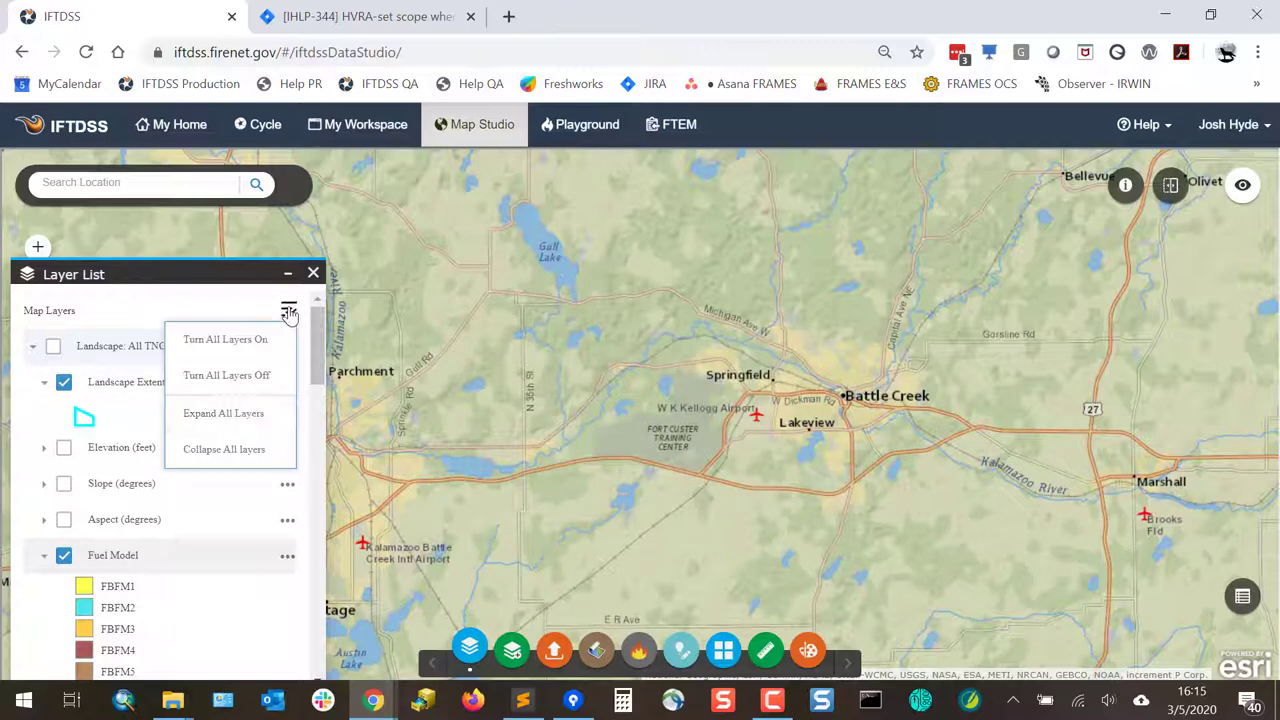
pyautogui.click(230, 450)
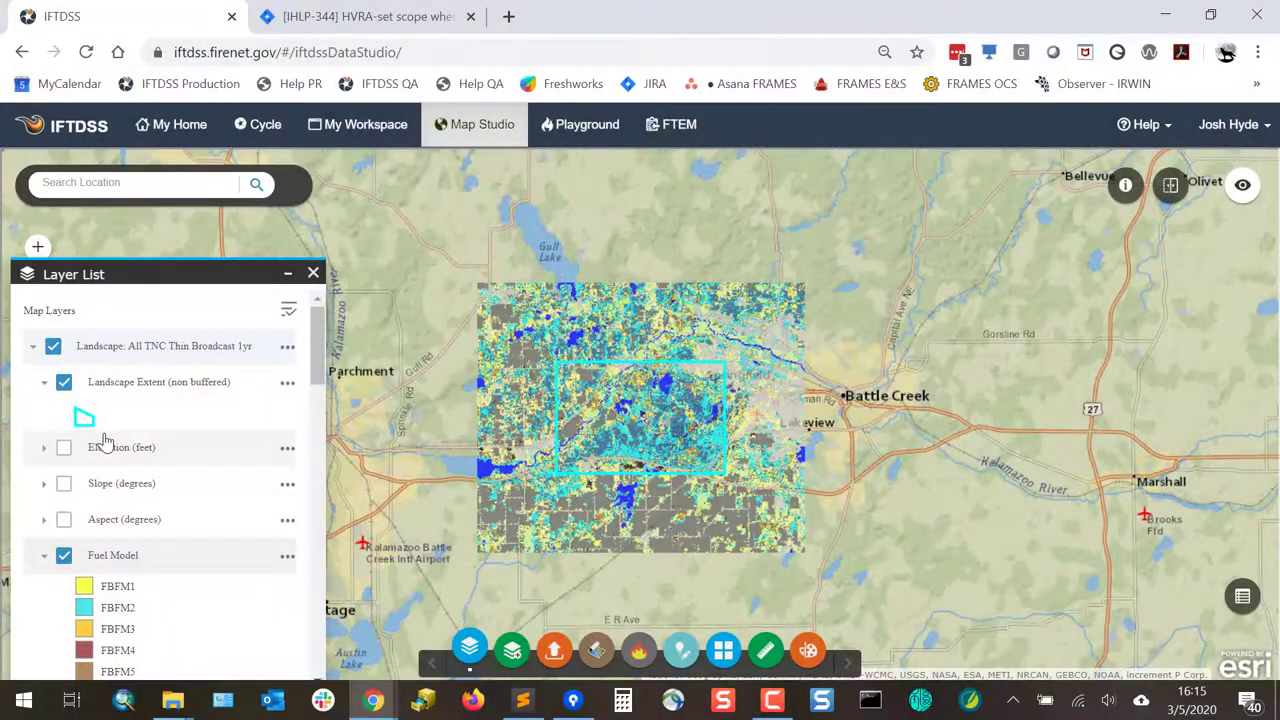
pyautogui.click(64, 384)
pyautogui.click(64, 448)
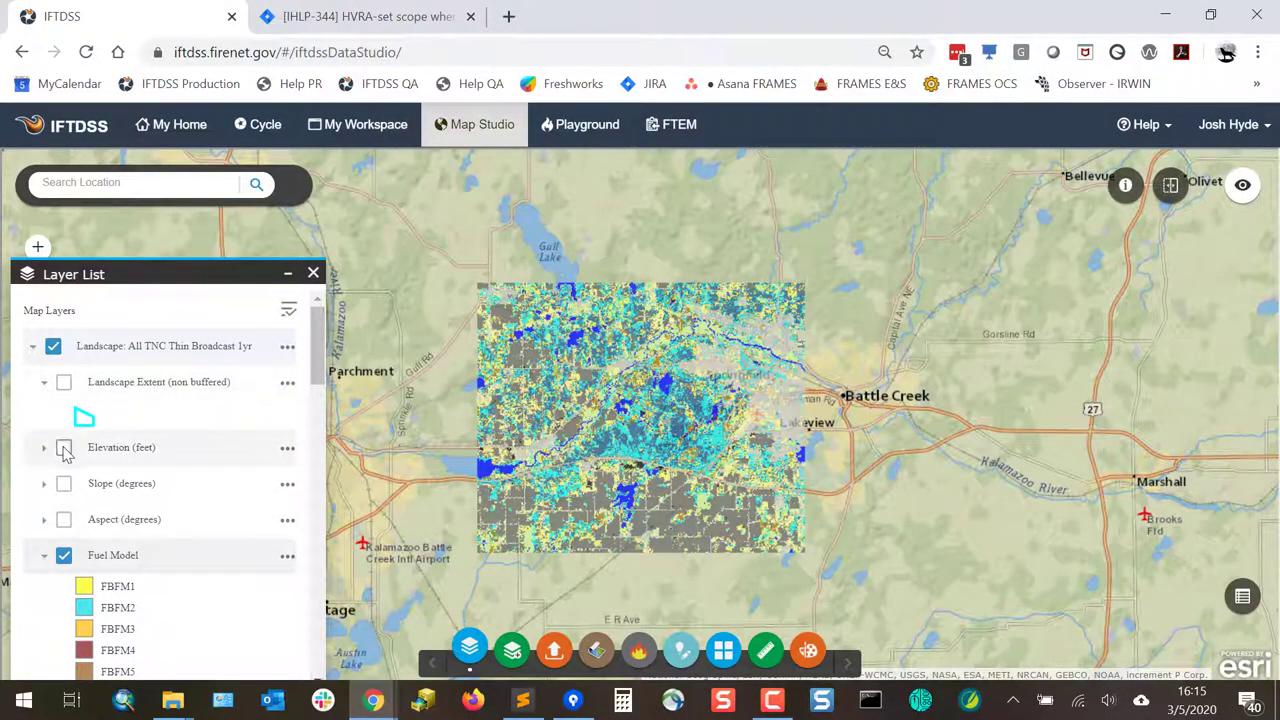
pyautogui.click(64, 484)
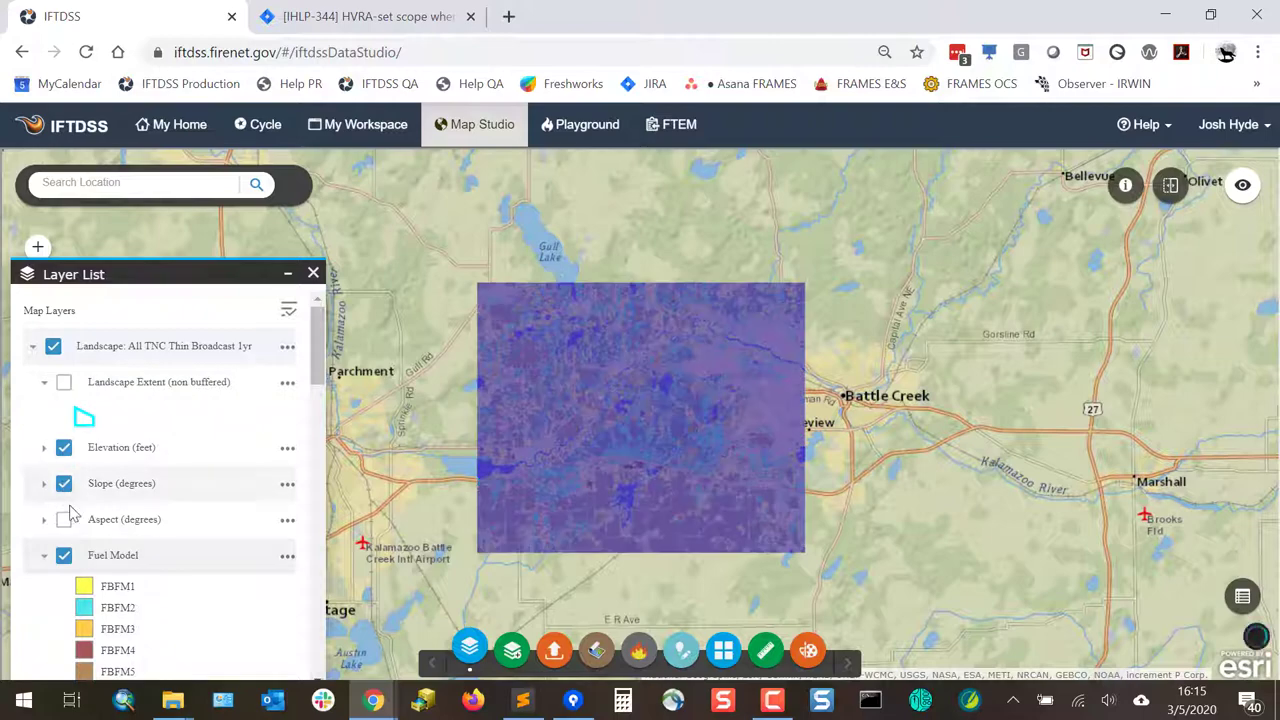
pyautogui.click(64, 520)
pyautogui.click(64, 382)
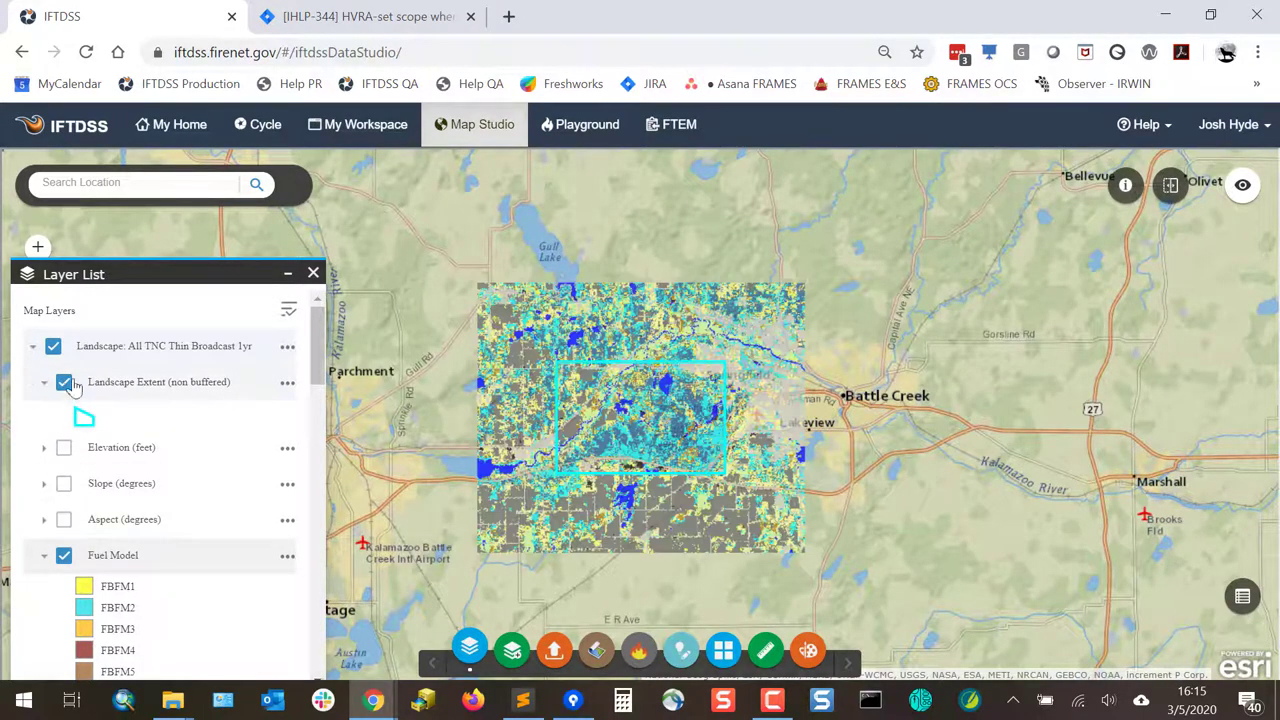
# Apply a Landscape Extent (non buffered) AOI mask to the All TNC Thin Broadcast 1yr landscape
pyautogui.click(288, 349)
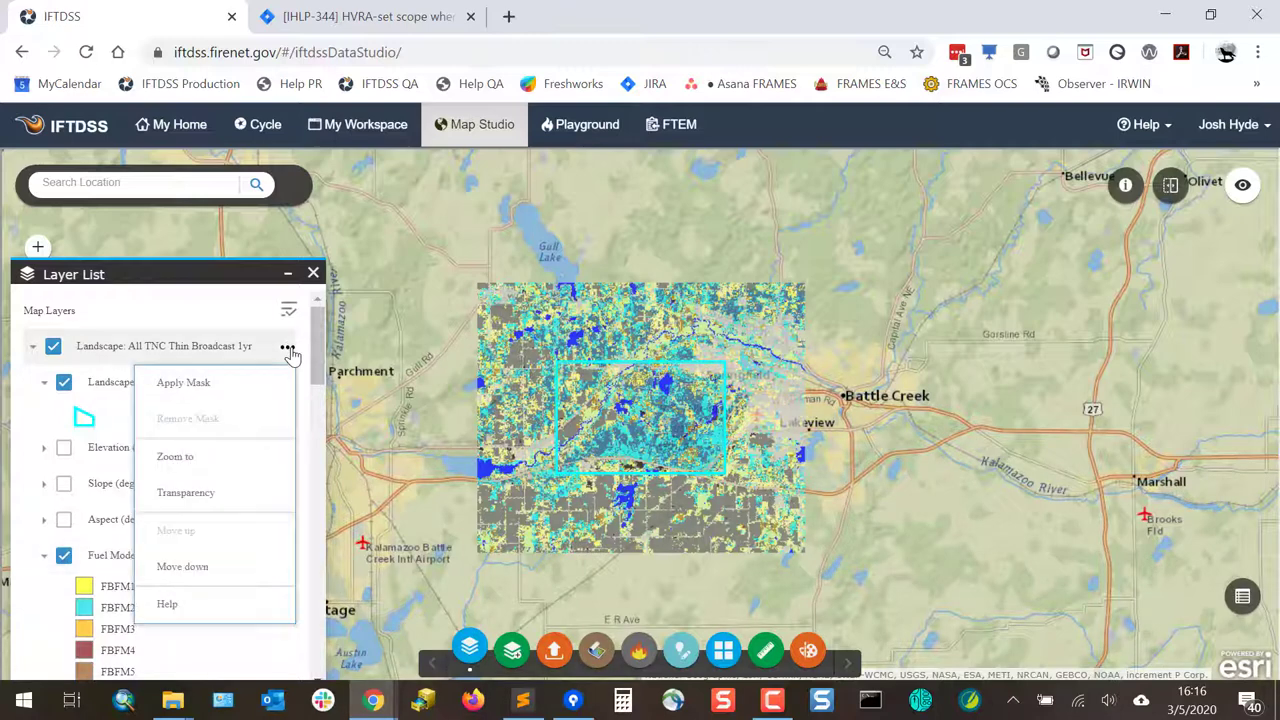
pyautogui.click(205, 389)
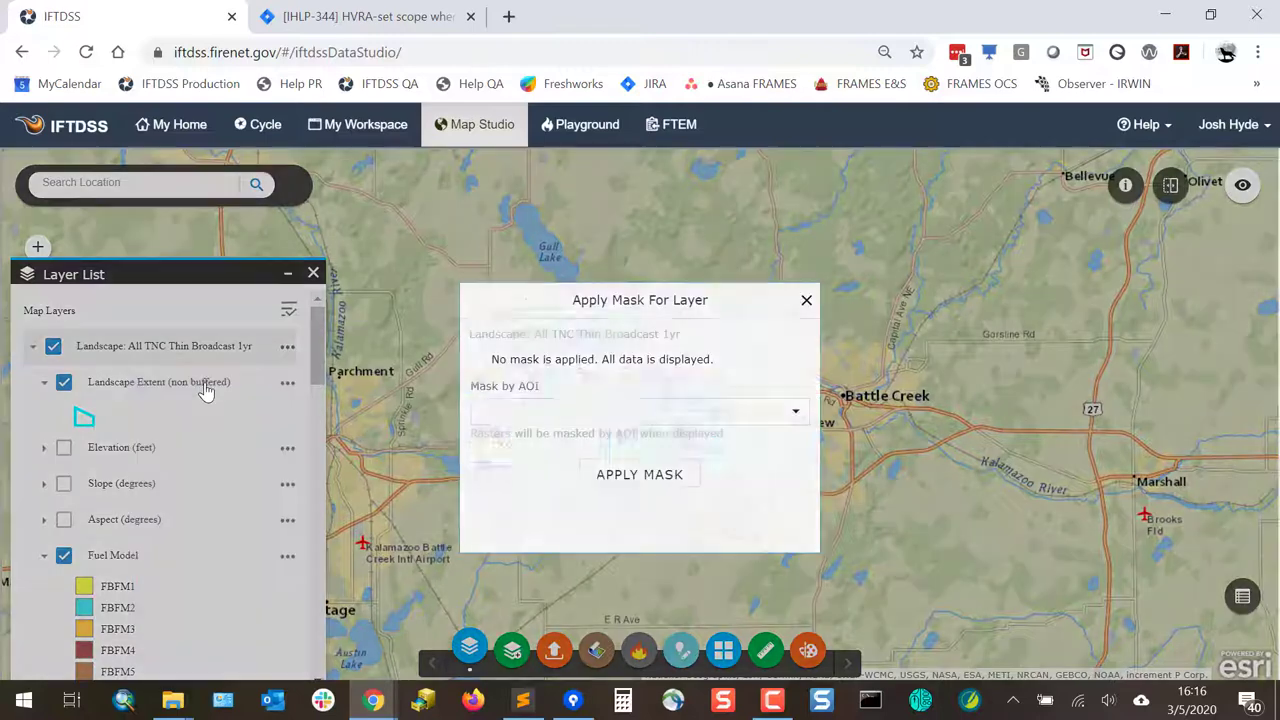
pyautogui.click(797, 412)
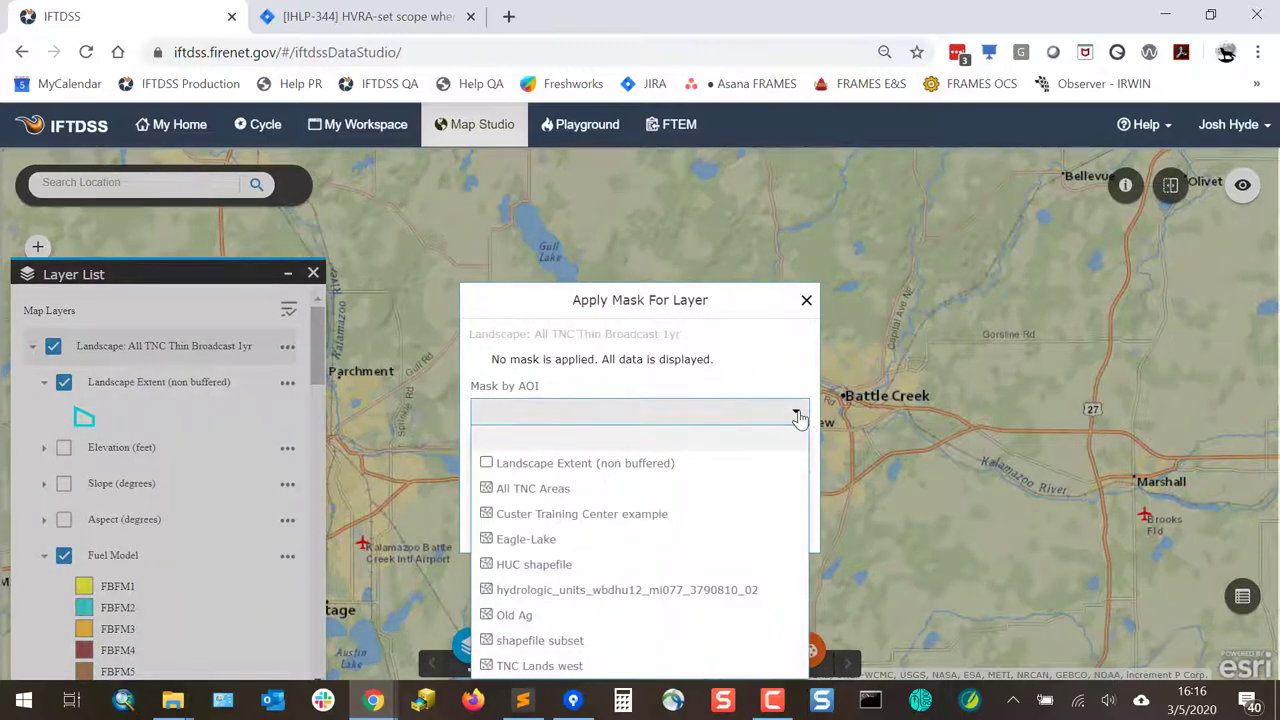
pyautogui.click(515, 464)
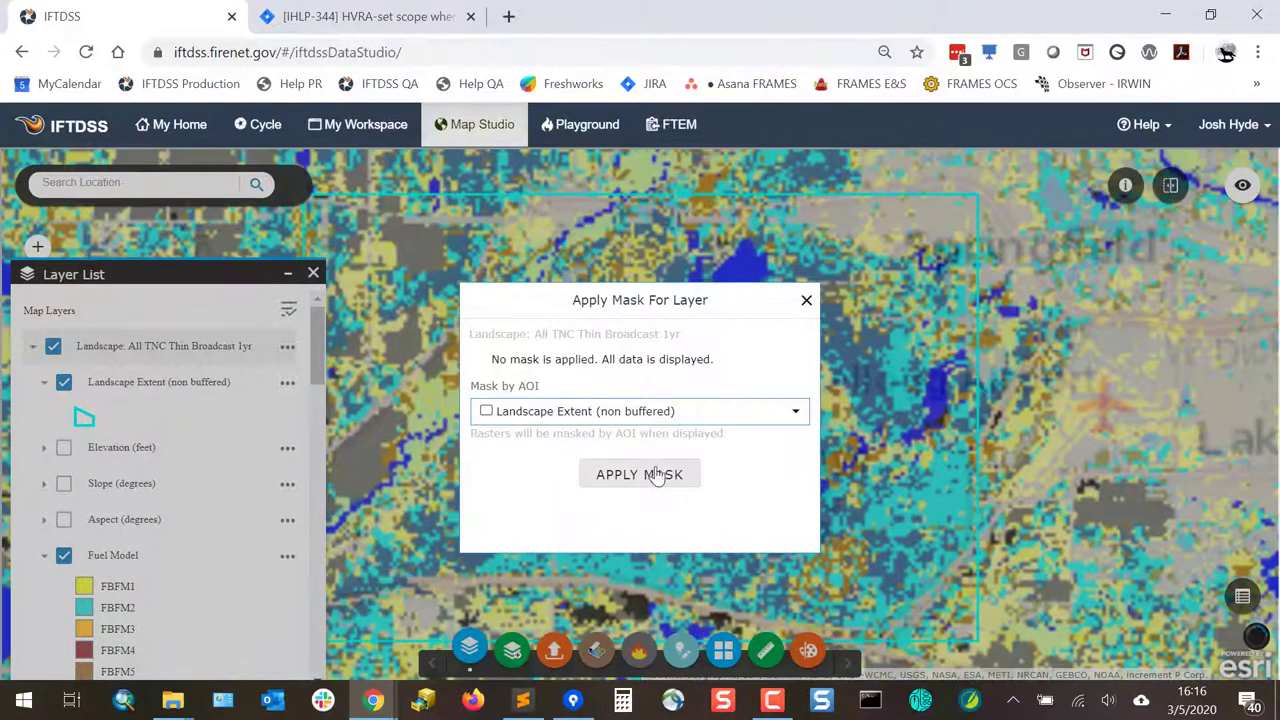
pyautogui.click(650, 475)
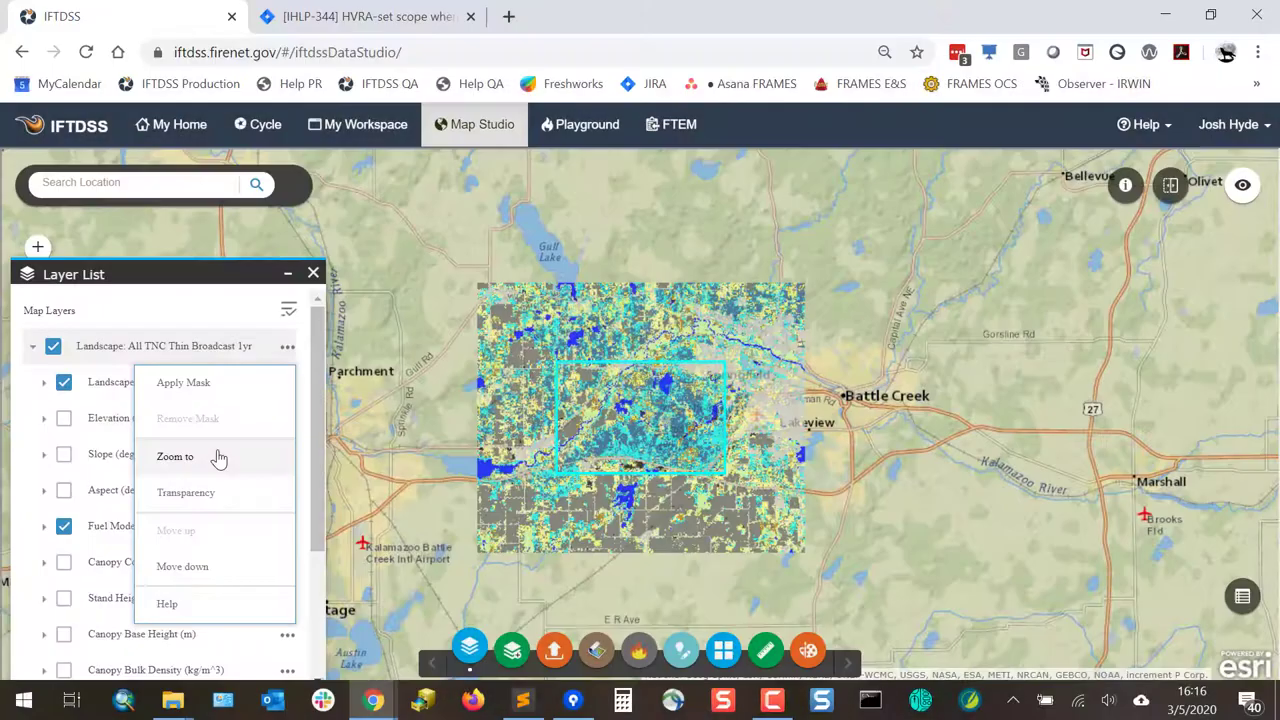
# Zoom to the landscape extent, make it about 70% transparent, and view its help before returning
pyautogui.click(216, 456)
pyautogui.click(287, 347)
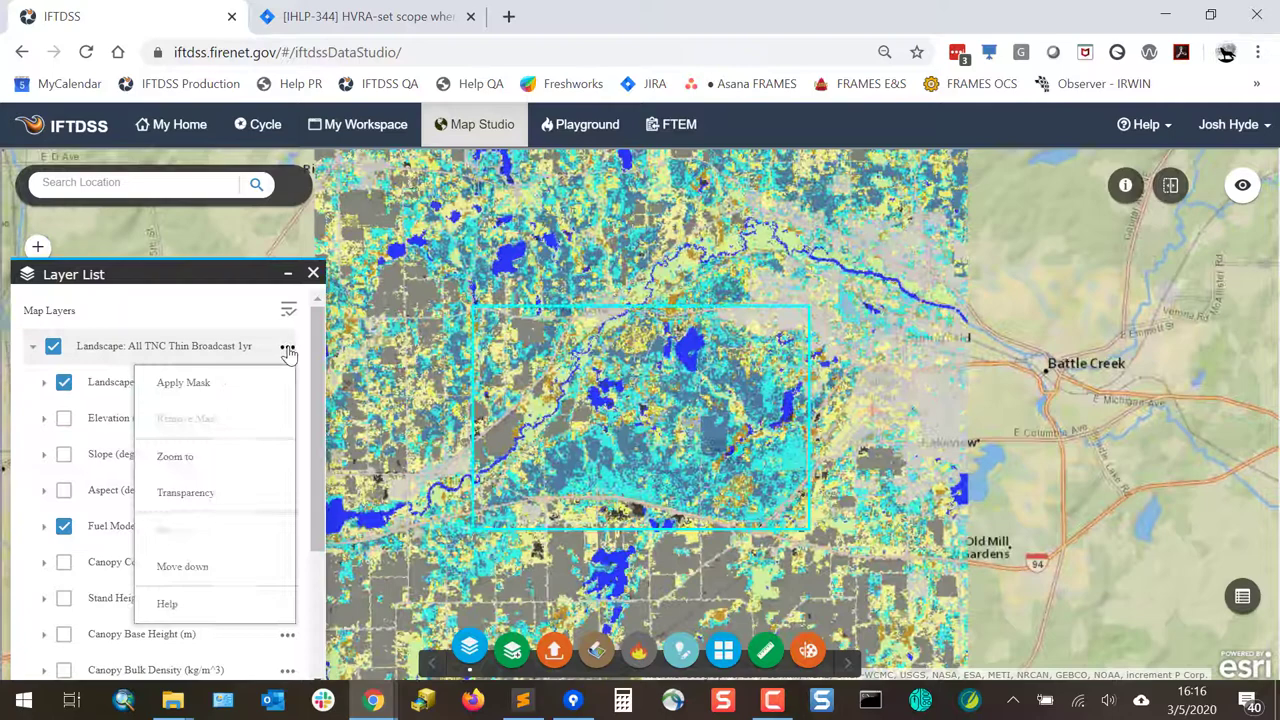
pyautogui.click(185, 492)
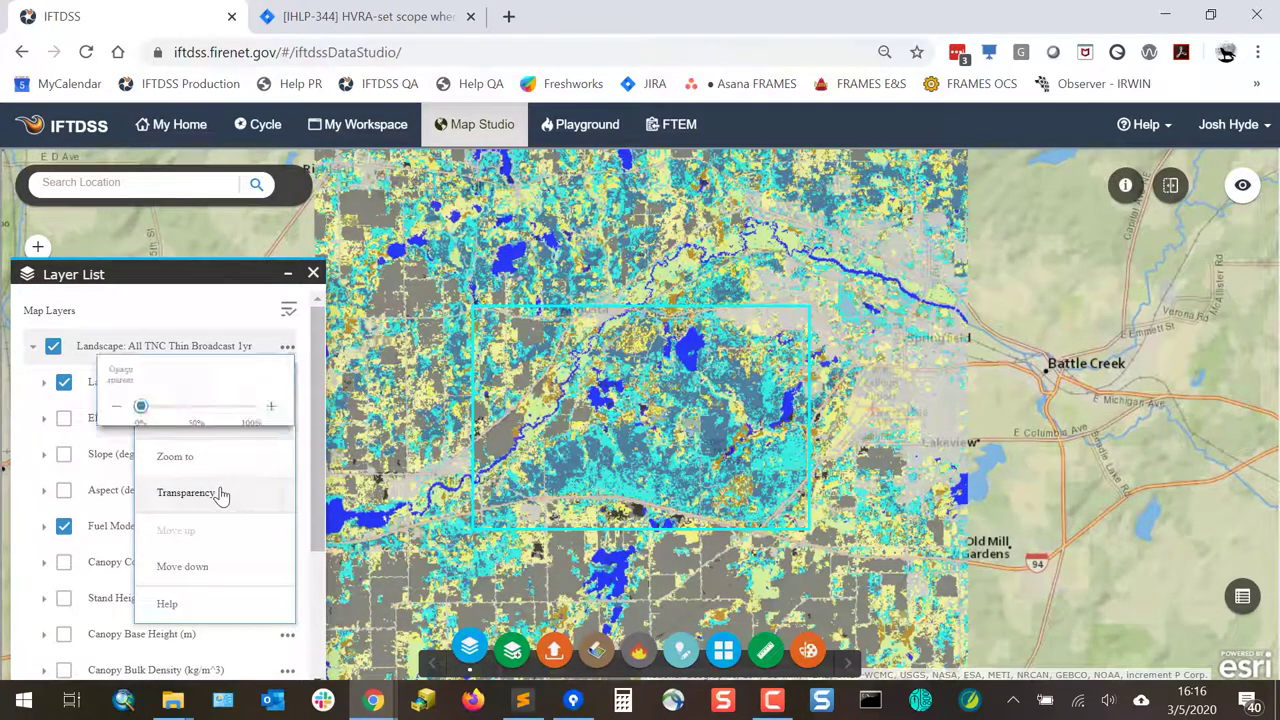
pyautogui.moveTo(141, 408); pyautogui.dragTo(213, 428)
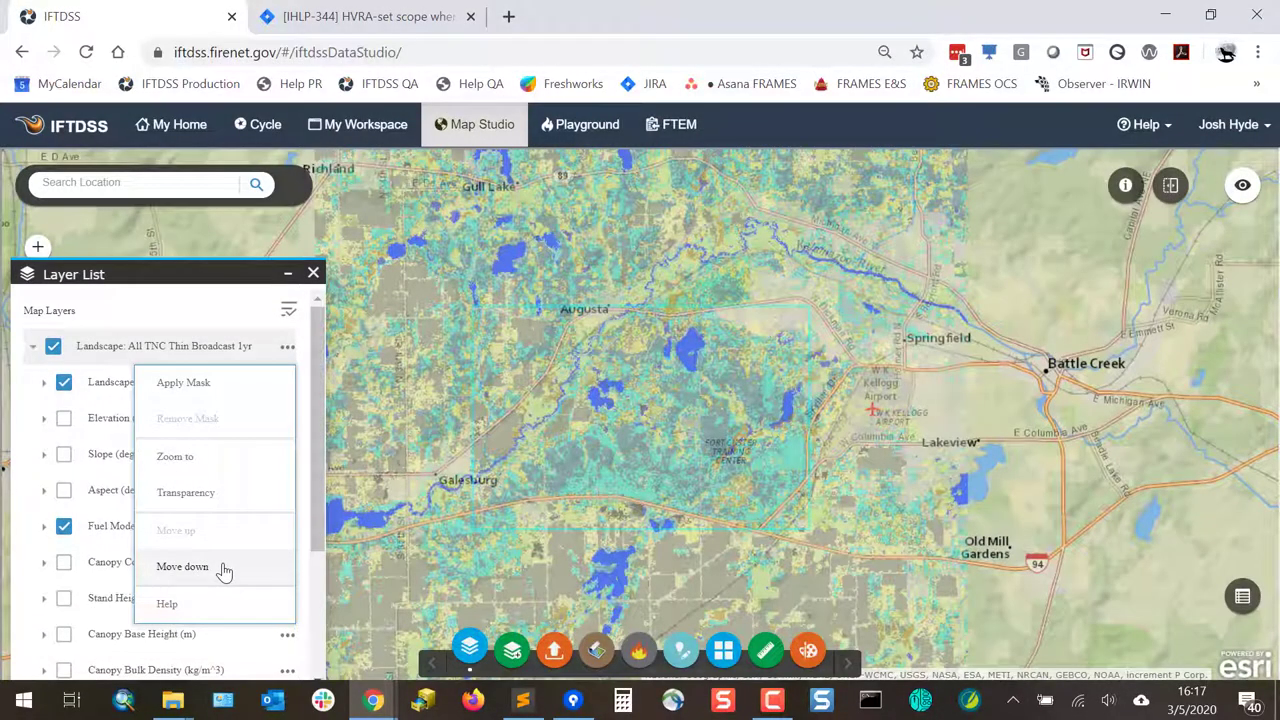
pyautogui.click(192, 608)
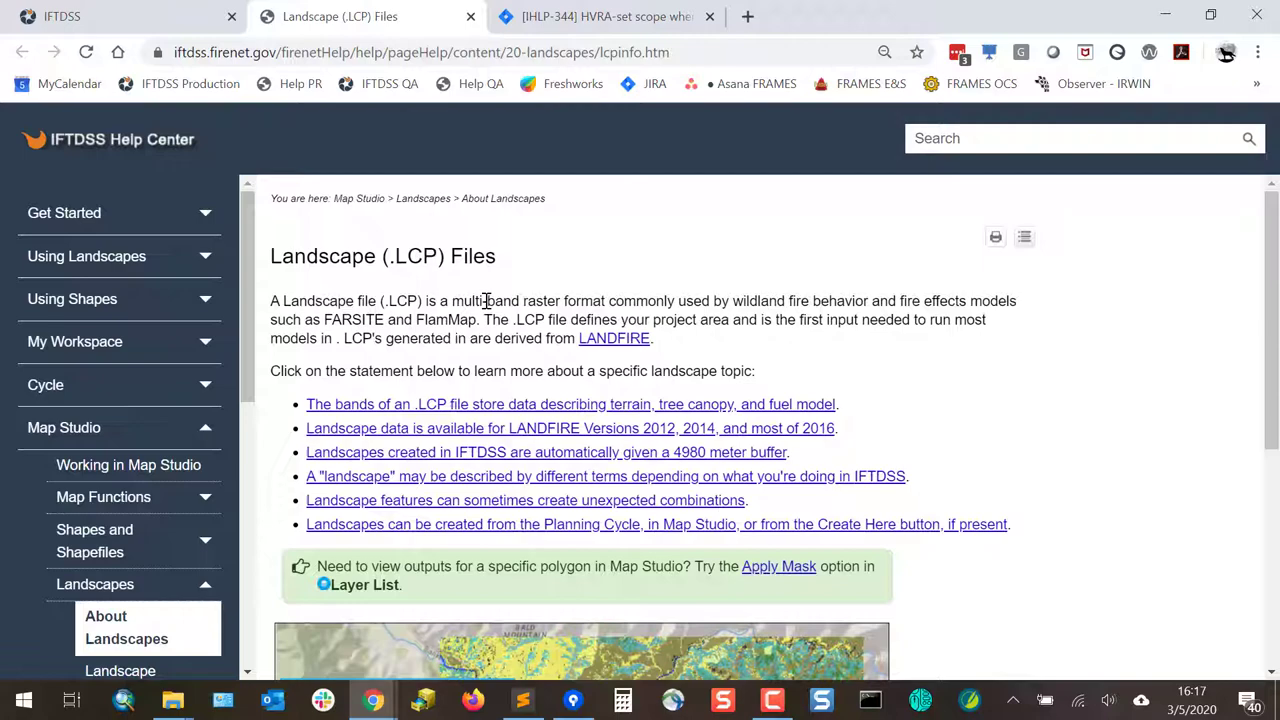
pyautogui.click(86, 20)
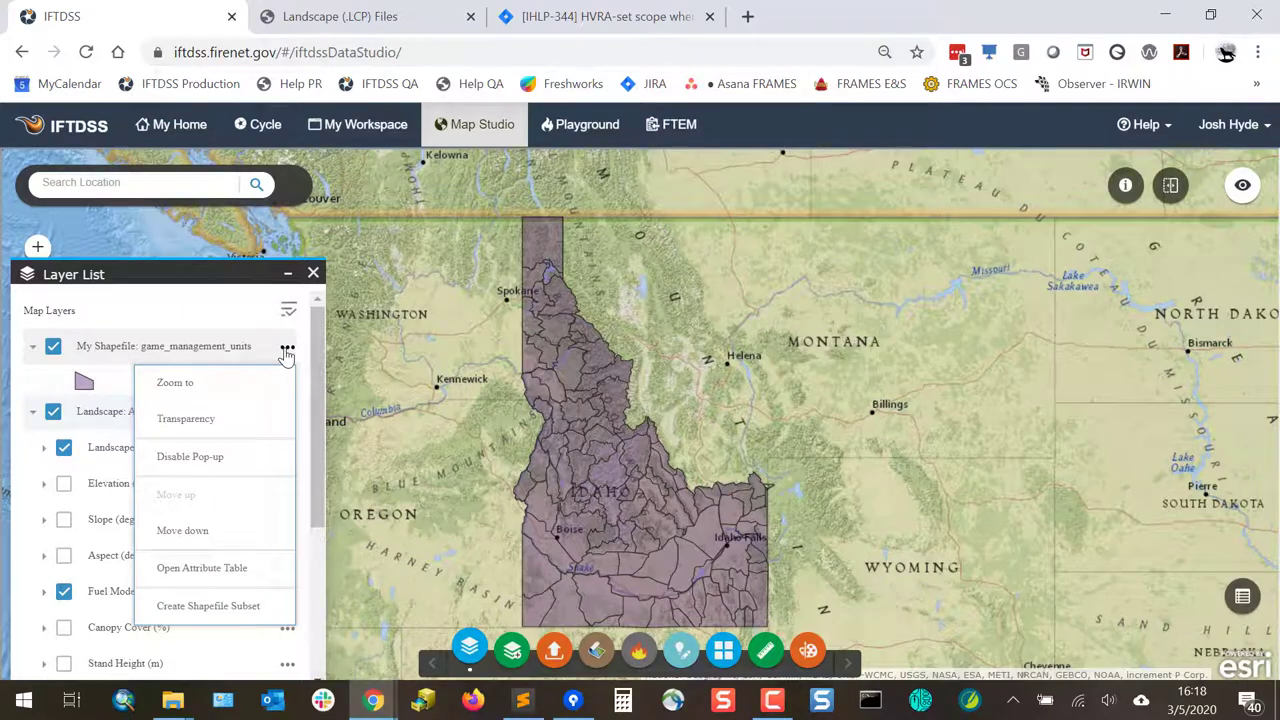
pyautogui.click(176, 390)
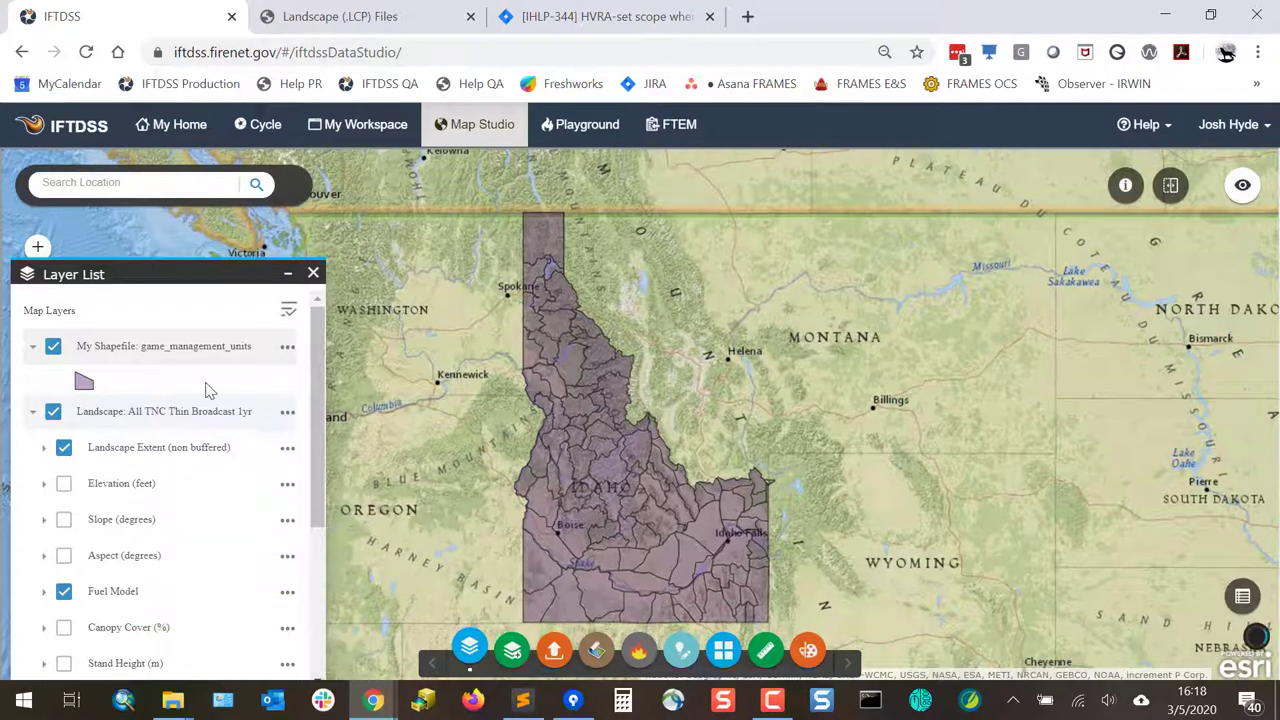
pyautogui.click(287, 347)
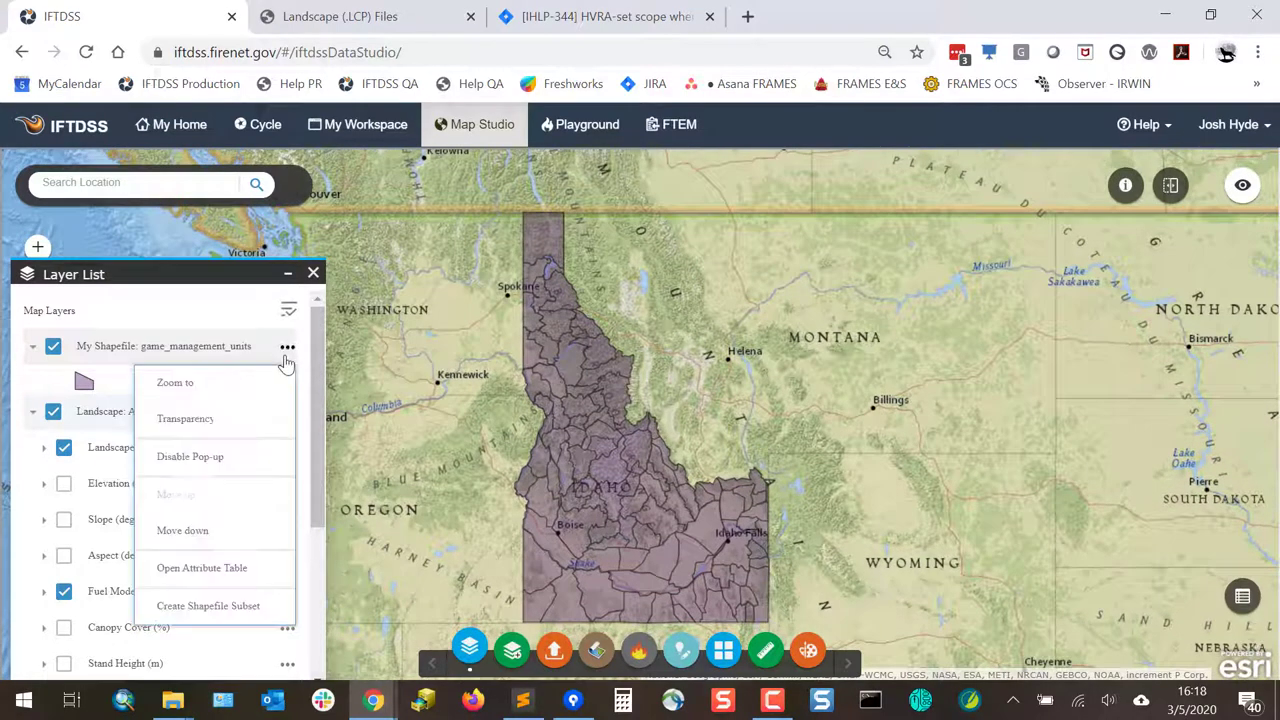
pyautogui.click(186, 420)
pyautogui.moveTo(176, 413); pyautogui.dragTo(236, 410)
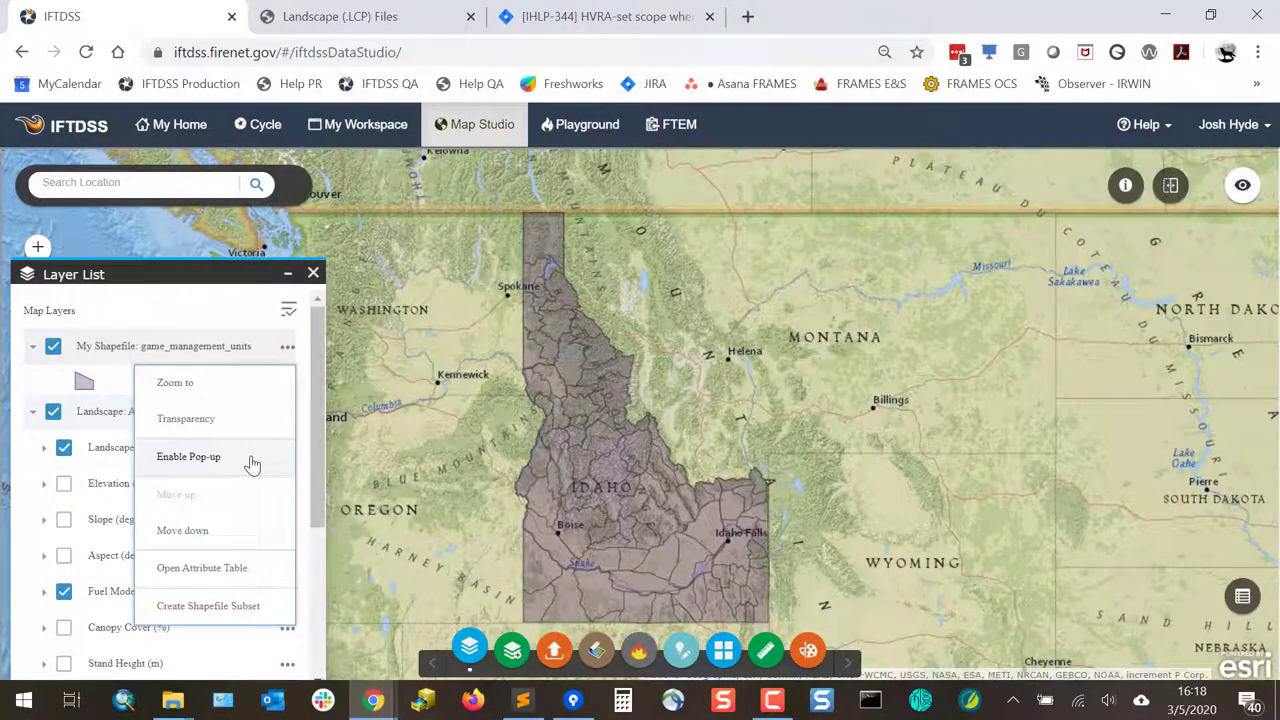
pyautogui.click(252, 460)
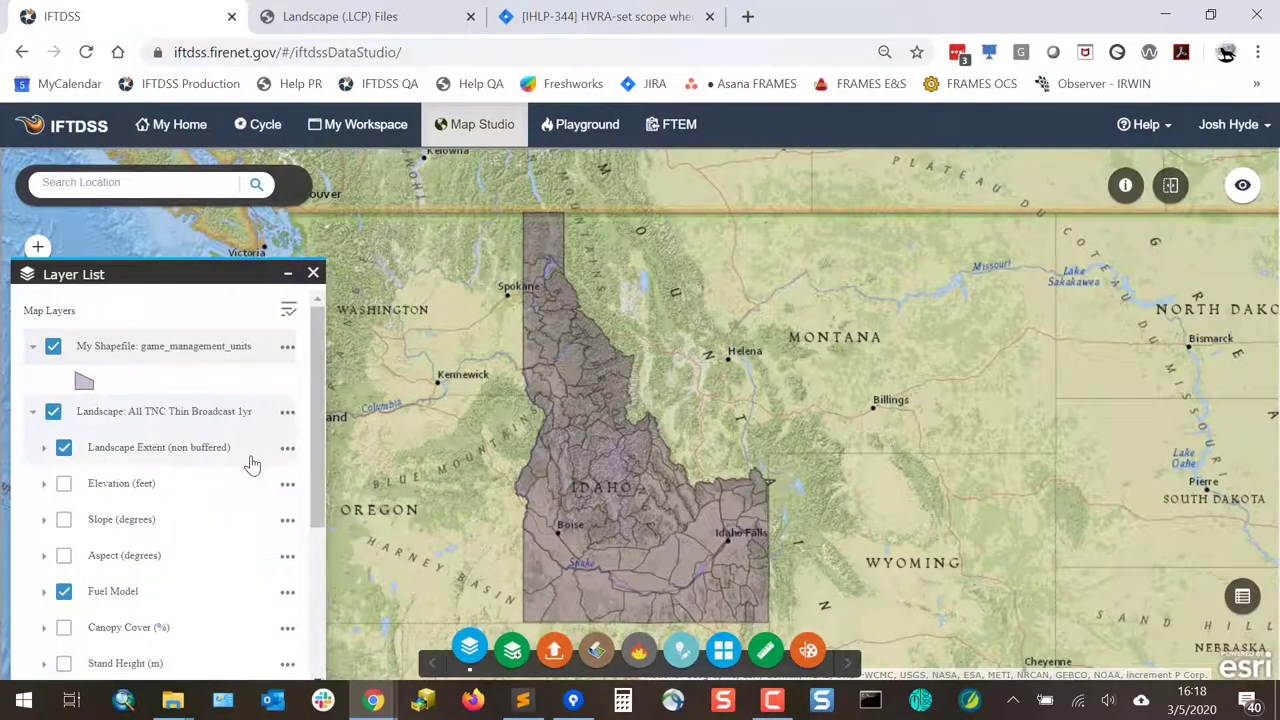
pyautogui.click(577, 424)
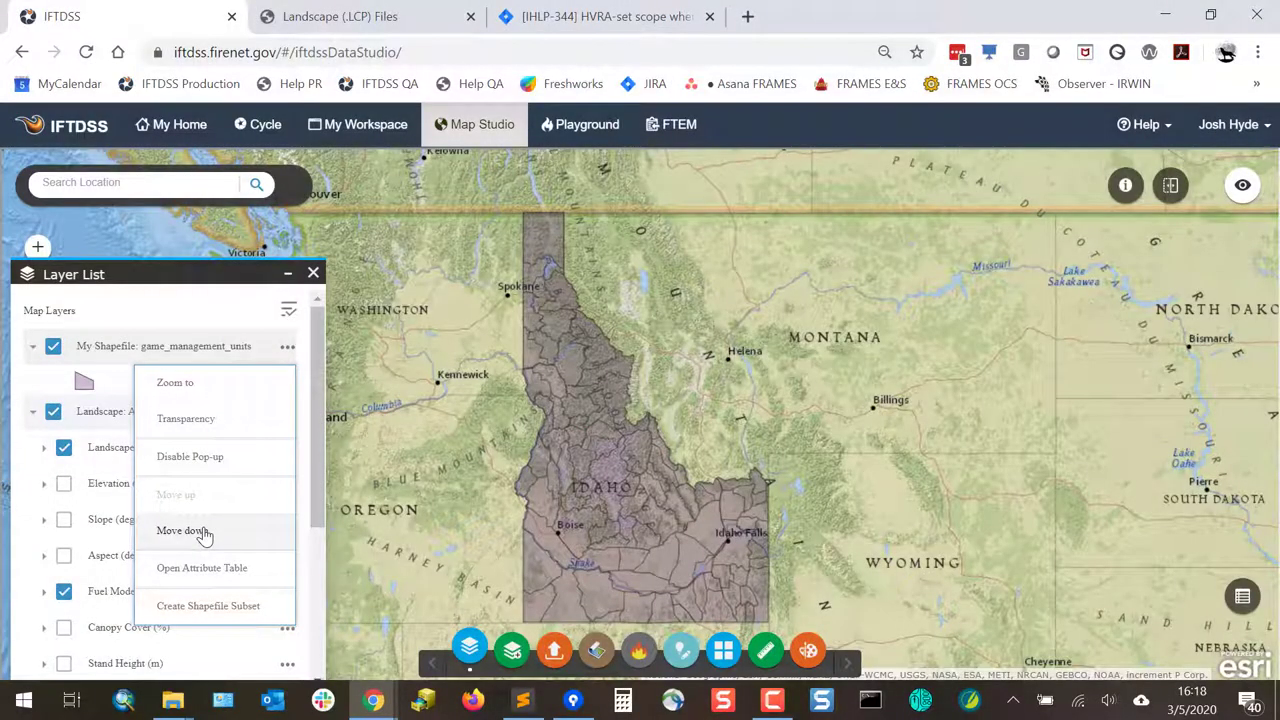
# Move game_management_units below the landscape layer and open its attribute table in a taller panel
pyautogui.click(182, 530)
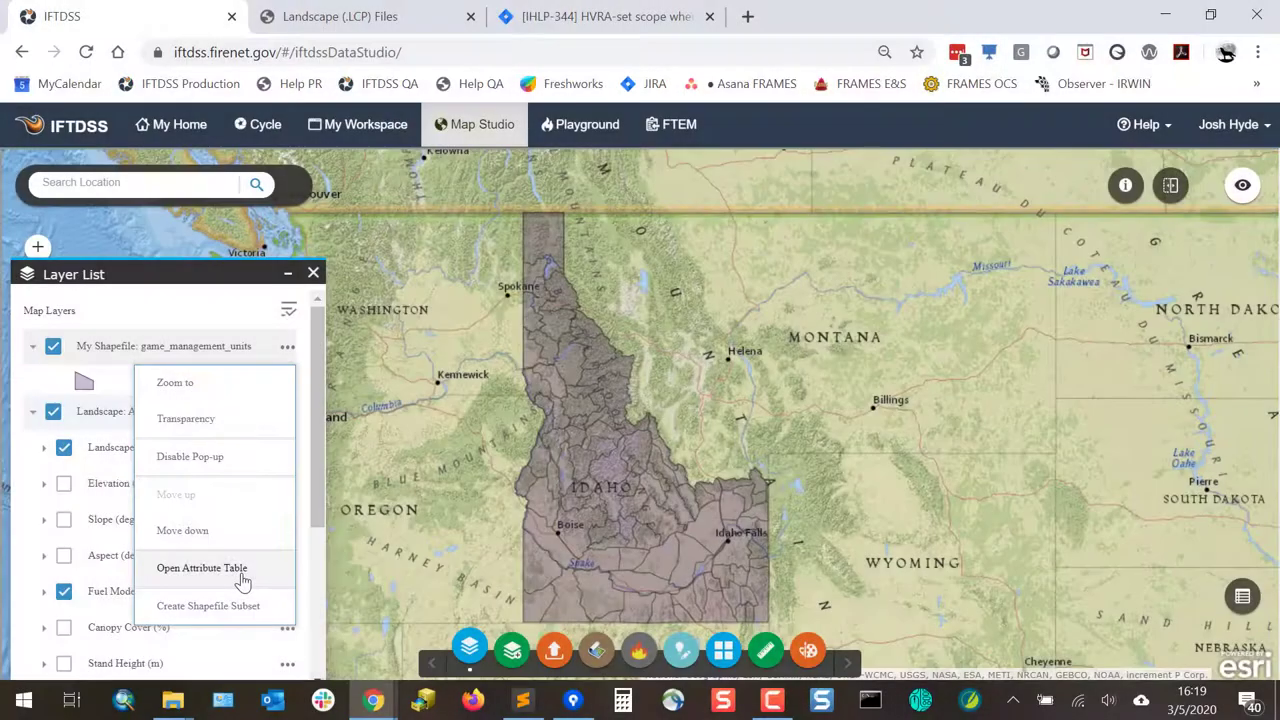
pyautogui.click(241, 568)
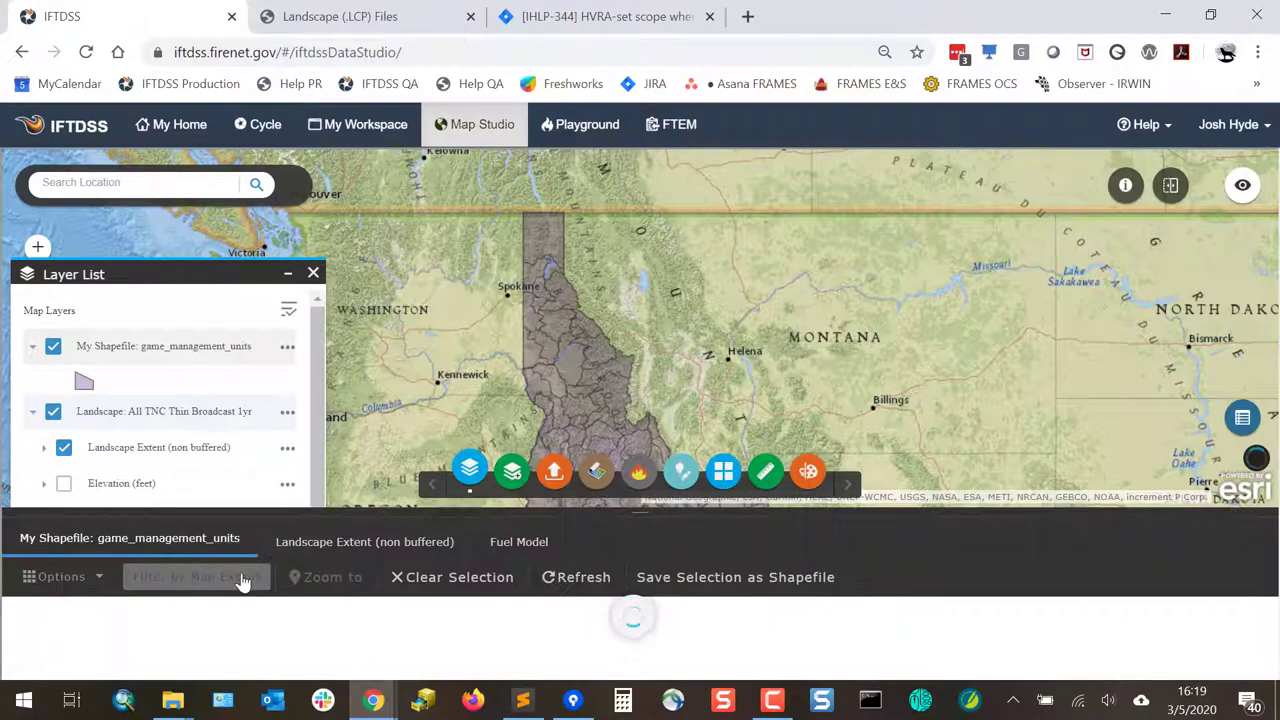
pyautogui.moveTo(643, 514); pyautogui.dragTo(643, 437)
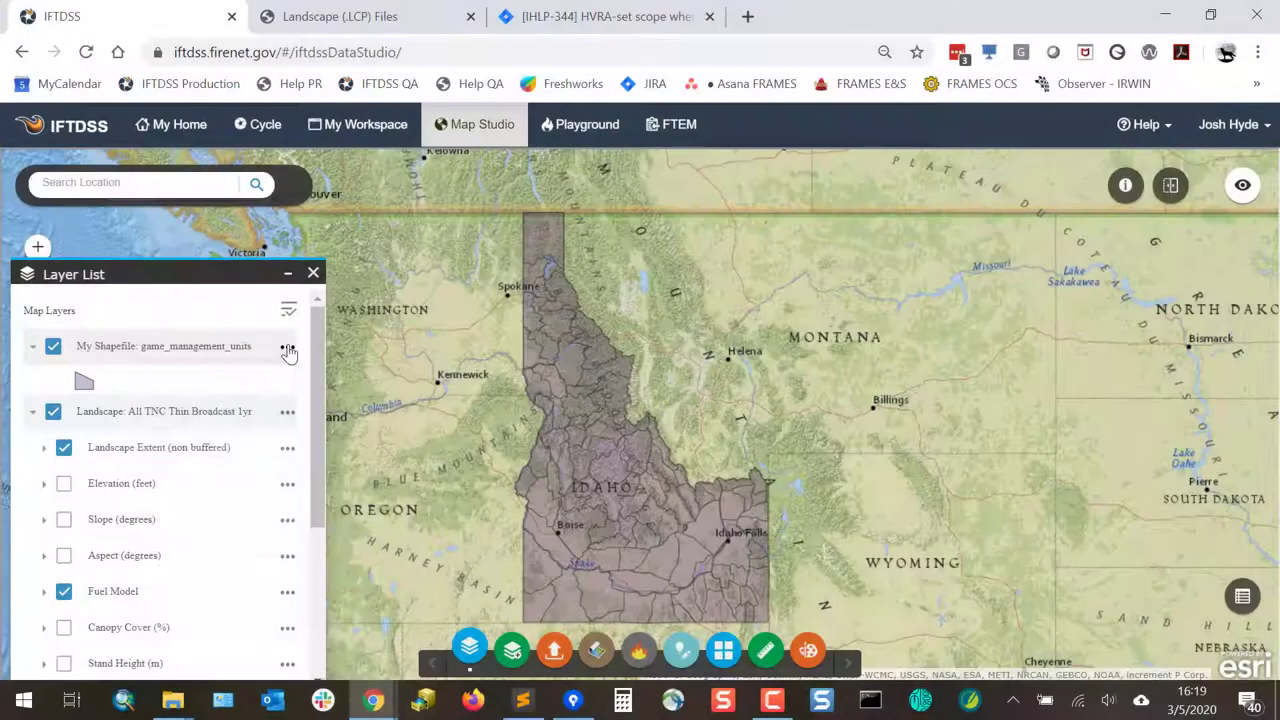
pyautogui.click(287, 347)
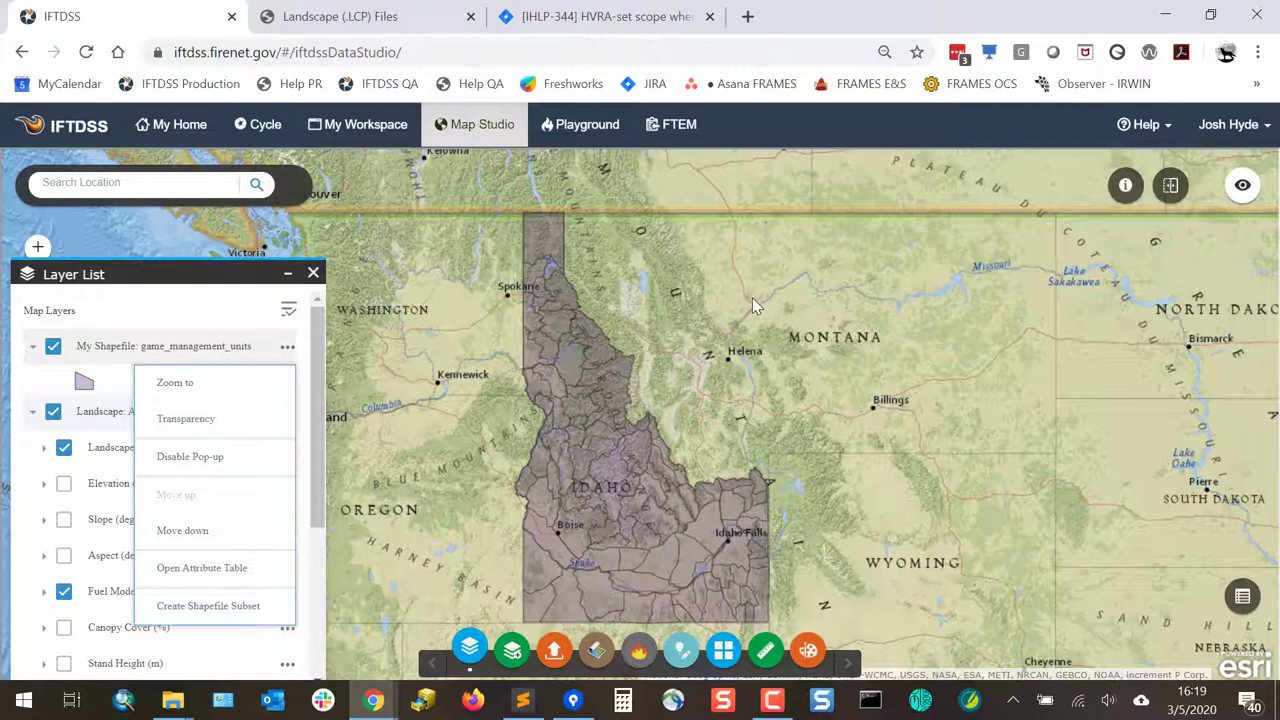
pyautogui.click(248, 607)
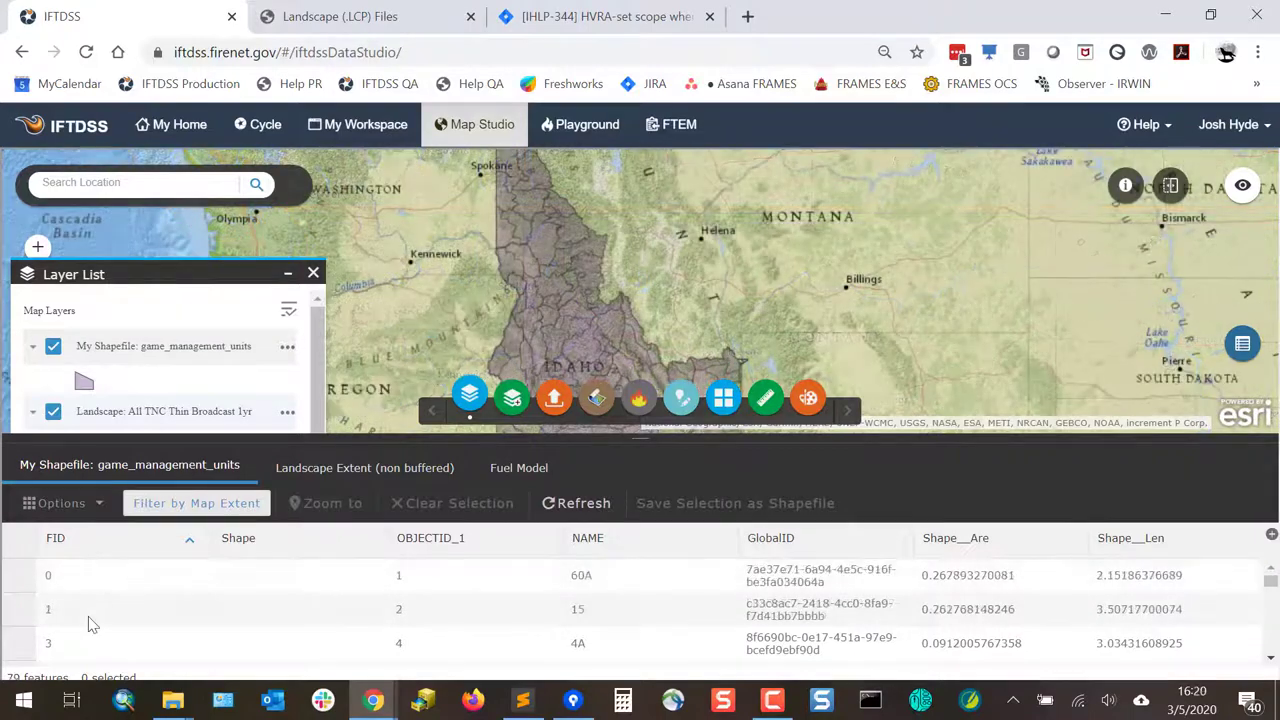
# Select rows FID 0, 1 and 3 (units 60A, 15 and 4A) in the attribute table
pyautogui.click(17, 613)
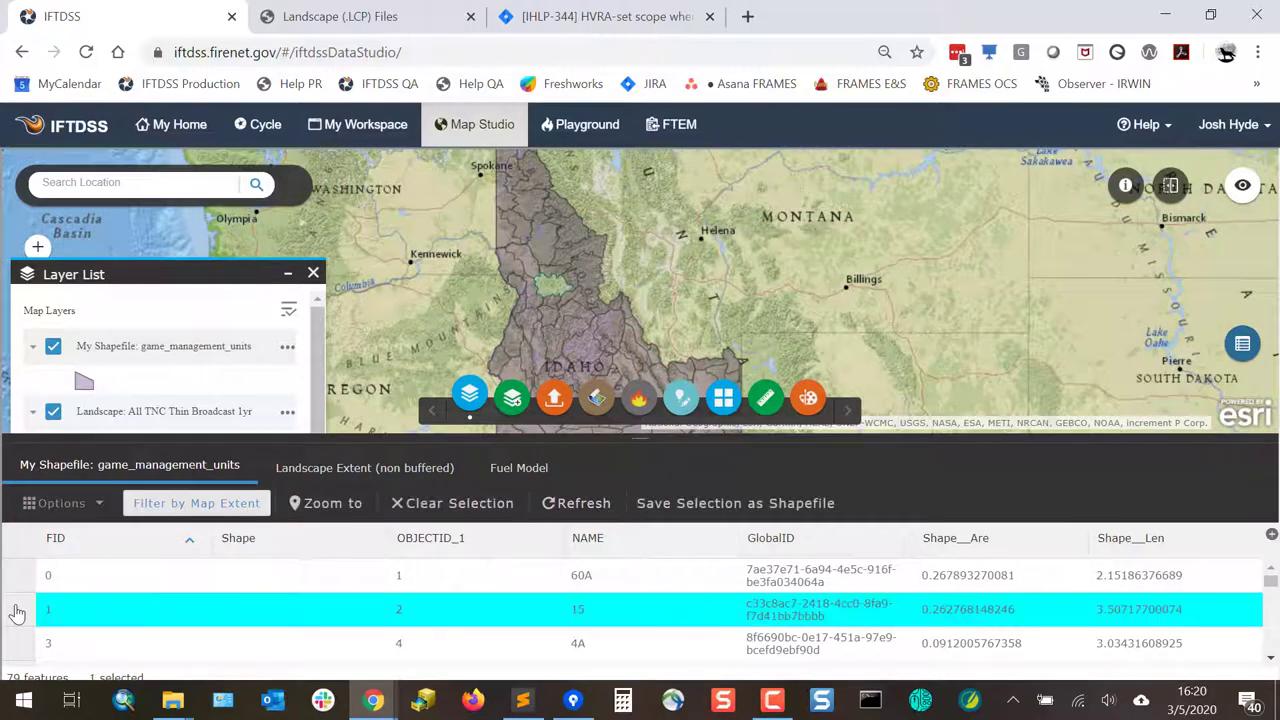
pyautogui.click(20, 580)
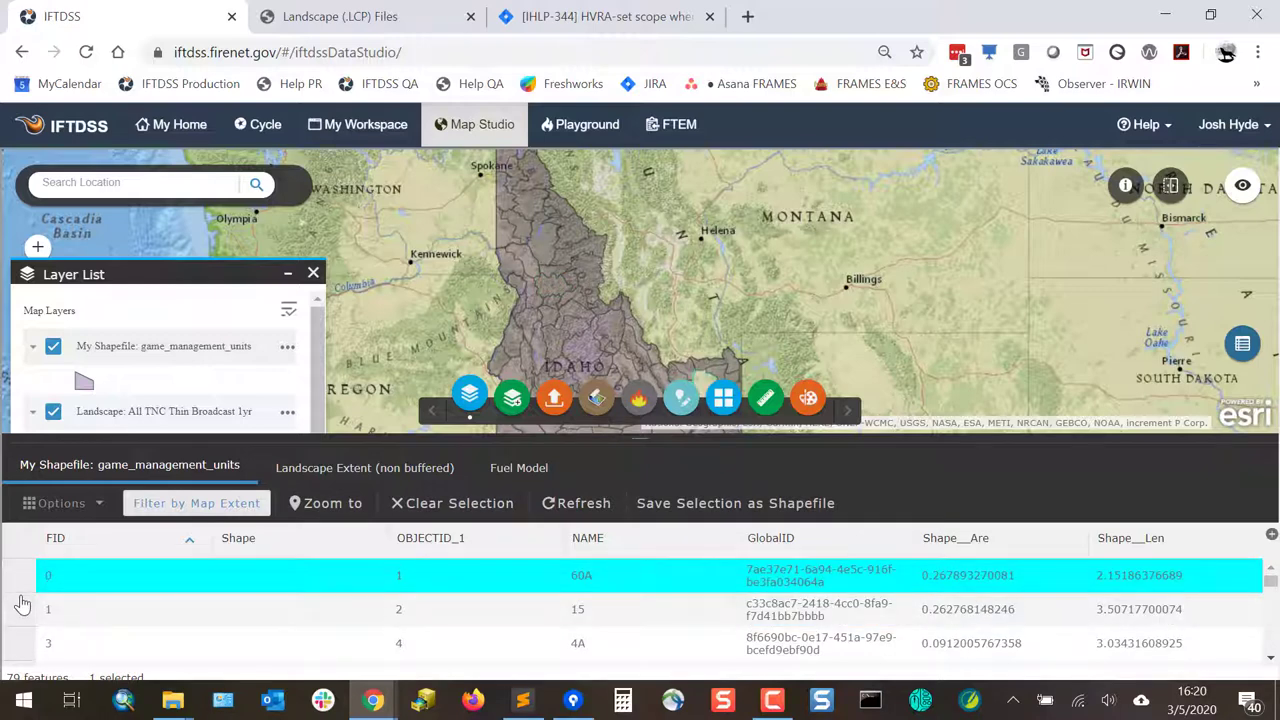
pyautogui.keyDown('ctrl'); pyautogui.click(22, 604); pyautogui.keyUp('ctrl')
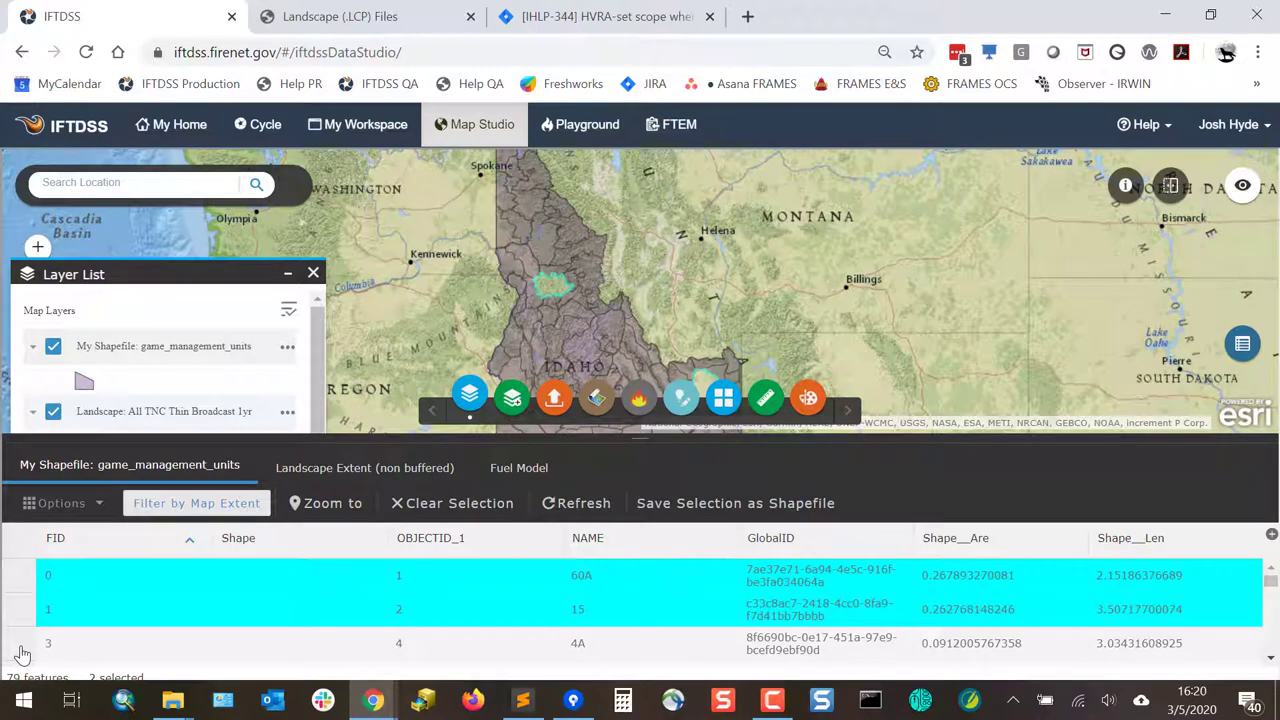
pyautogui.keyDown('ctrl'); pyautogui.click(22, 650); pyautogui.keyUp('ctrl')
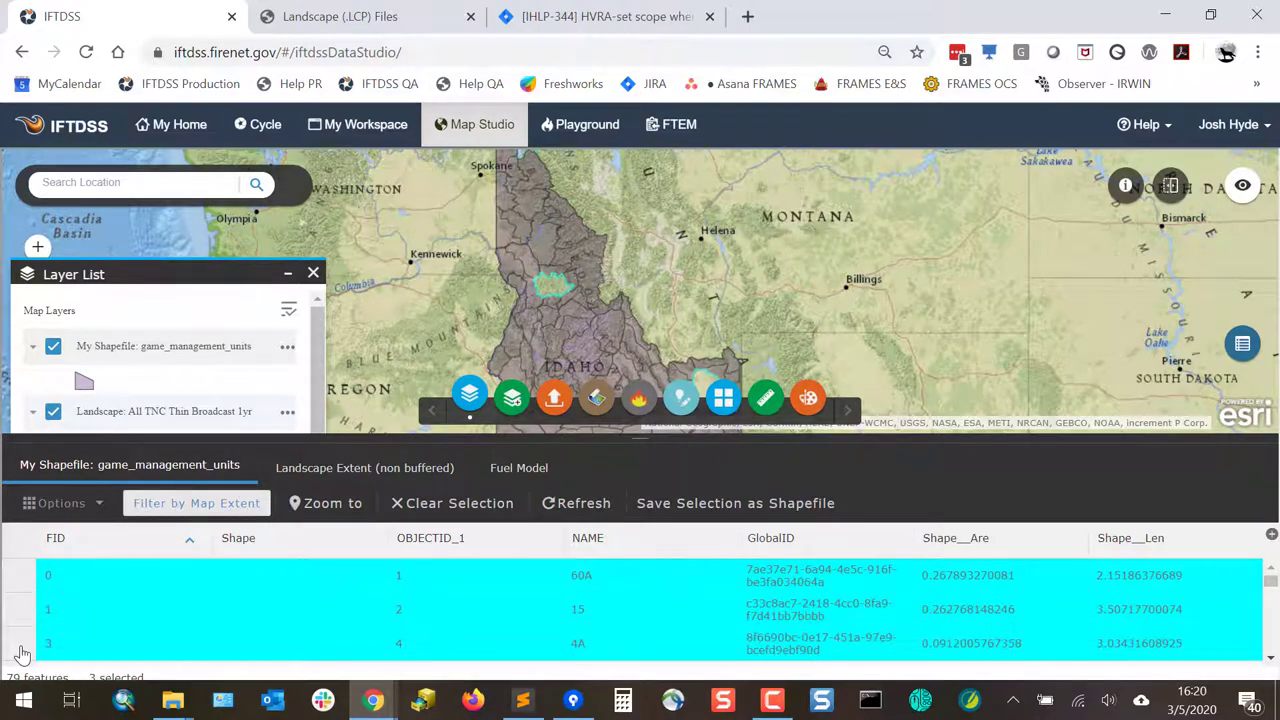
# Save the selection as shapefile 'idaho subset' in the Playground folder and add it to the map
pyautogui.click(720, 504)
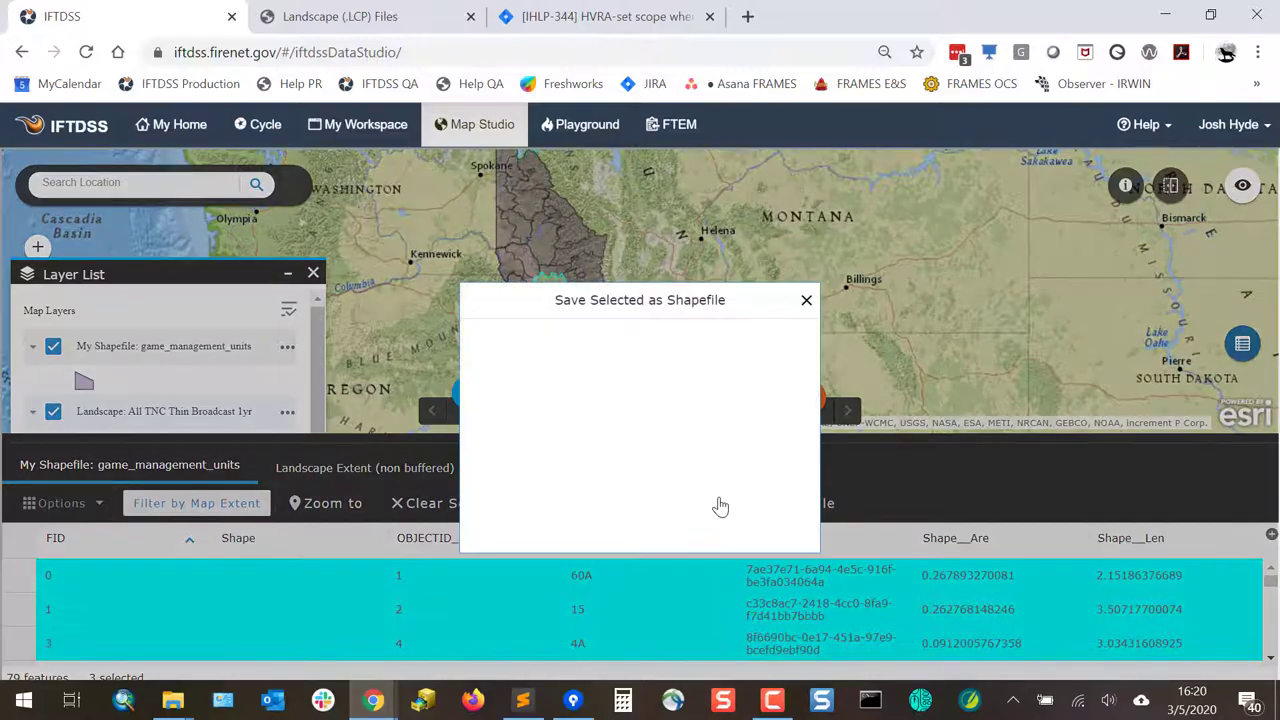
pyautogui.click(673, 370)
pyautogui.write('idaho subset')
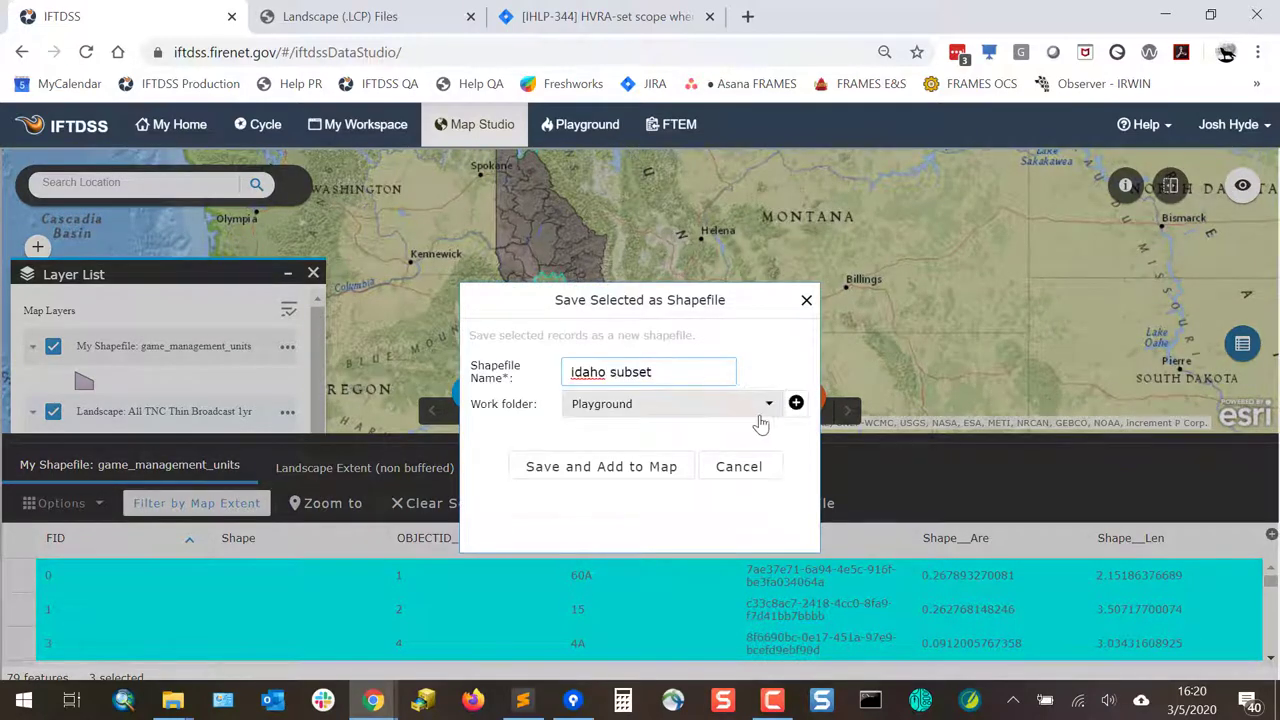
pyautogui.click(640, 469)
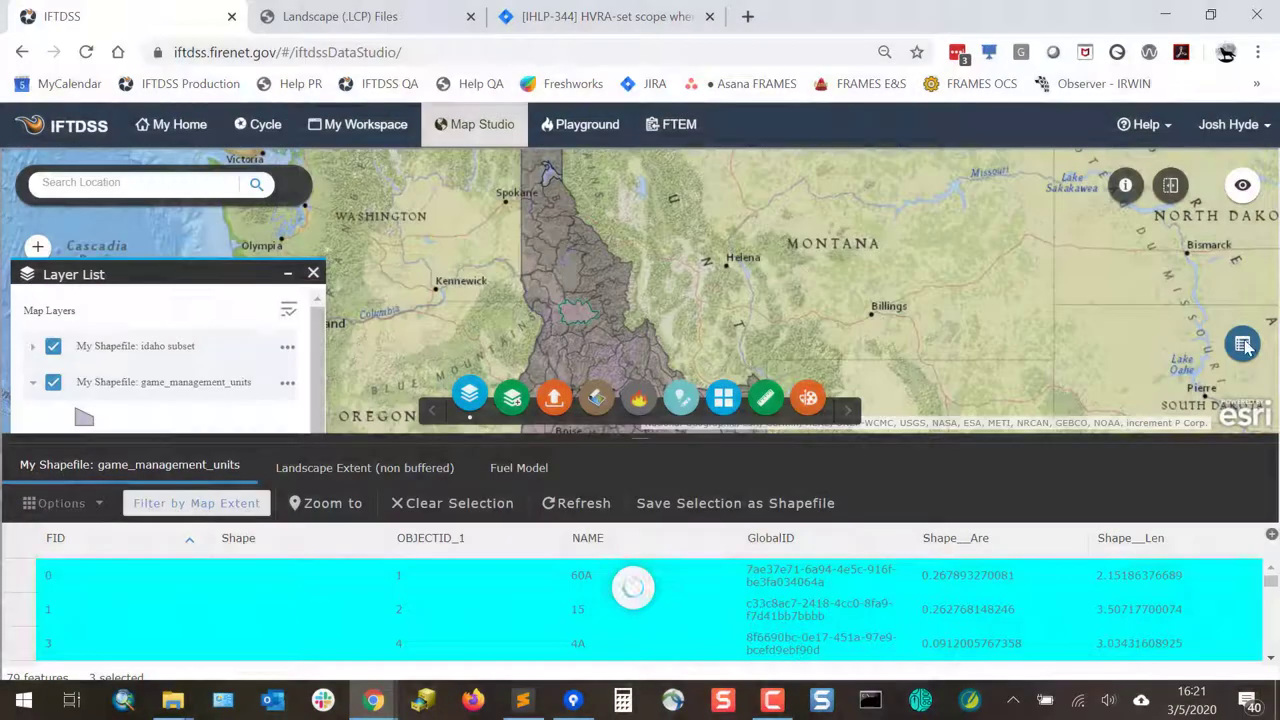
# Close the attribute table, hide game_management_units, expand the idaho subset legend, and pan north
pyautogui.click(1242, 343)
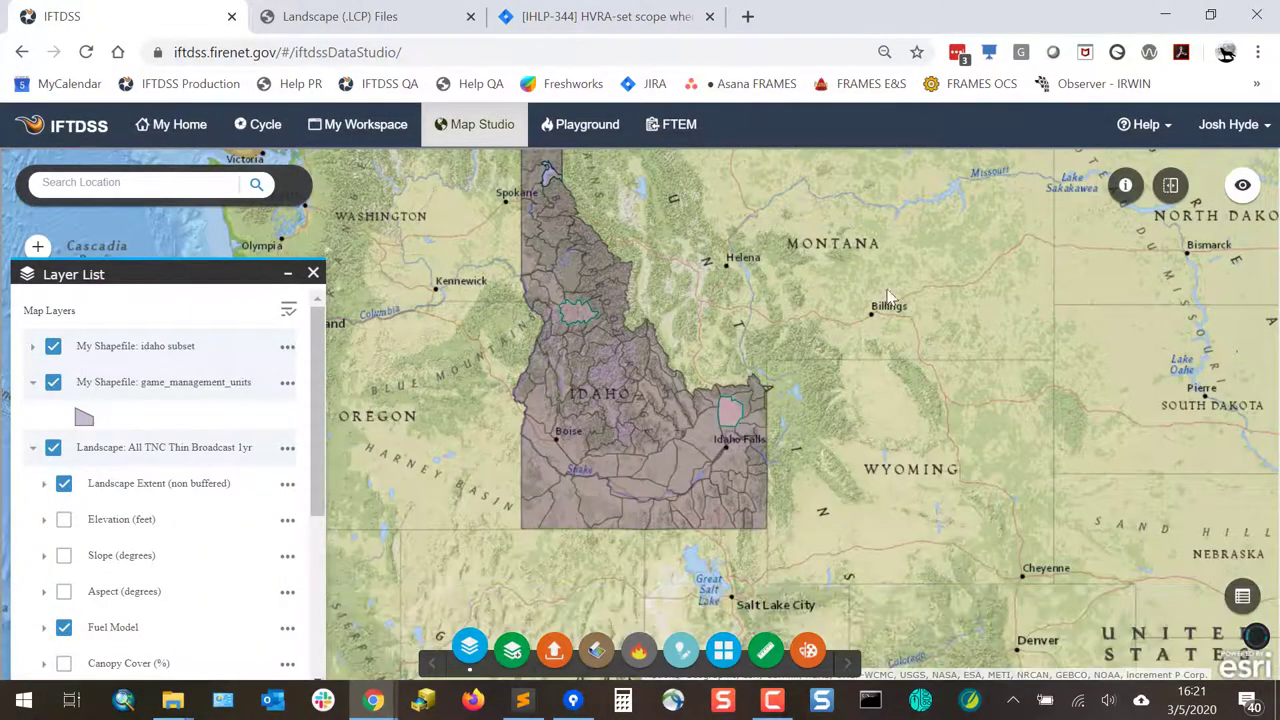
pyautogui.click(53, 388)
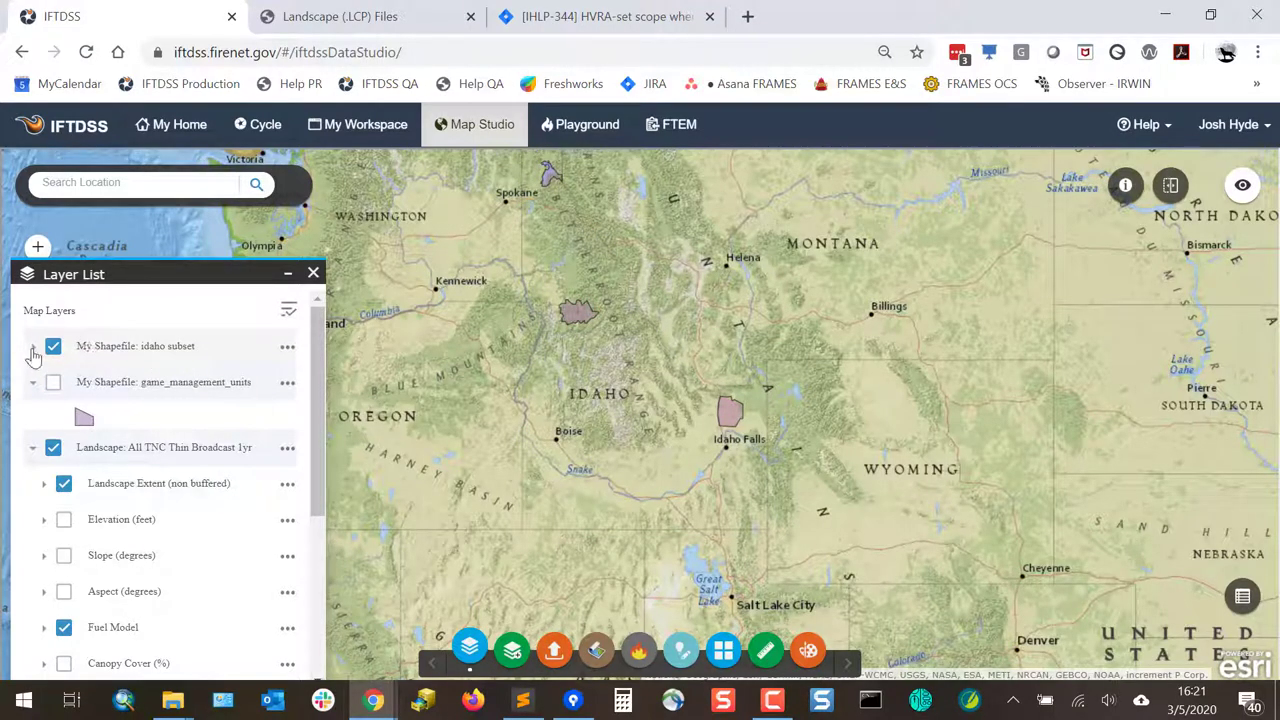
pyautogui.click(31, 347)
pyautogui.moveTo(727, 287); pyautogui.dragTo(715, 352)
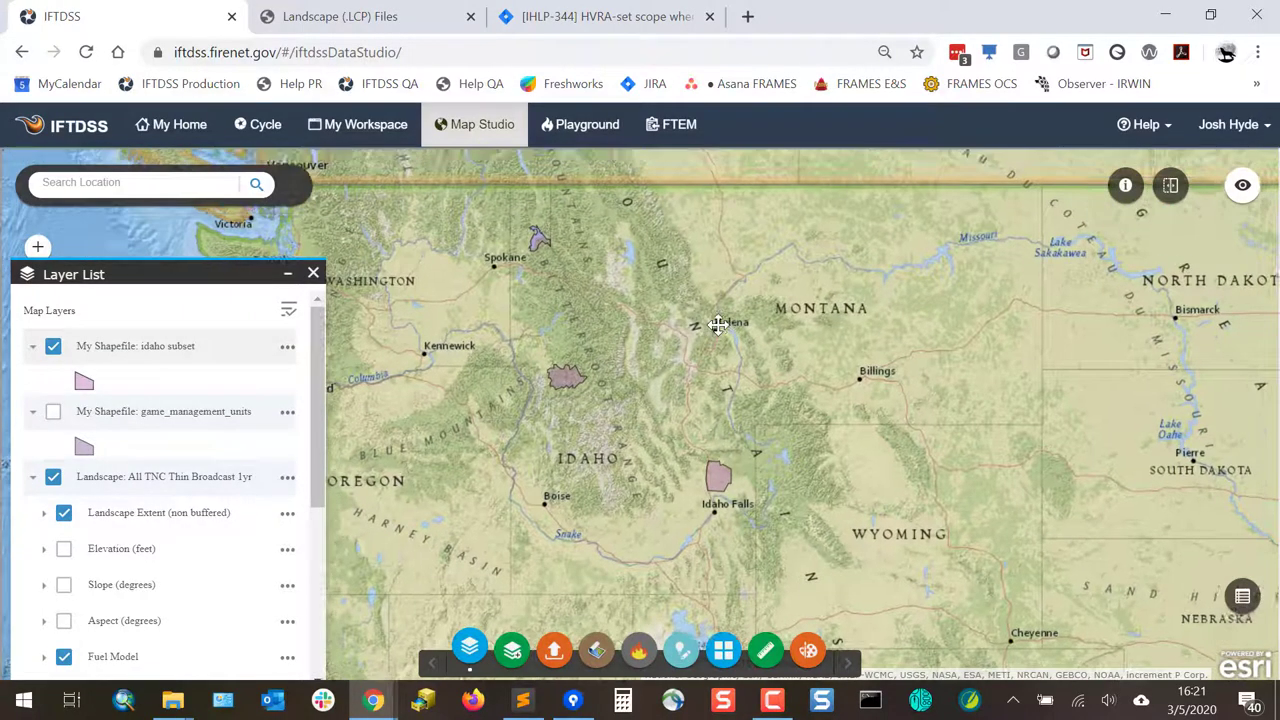